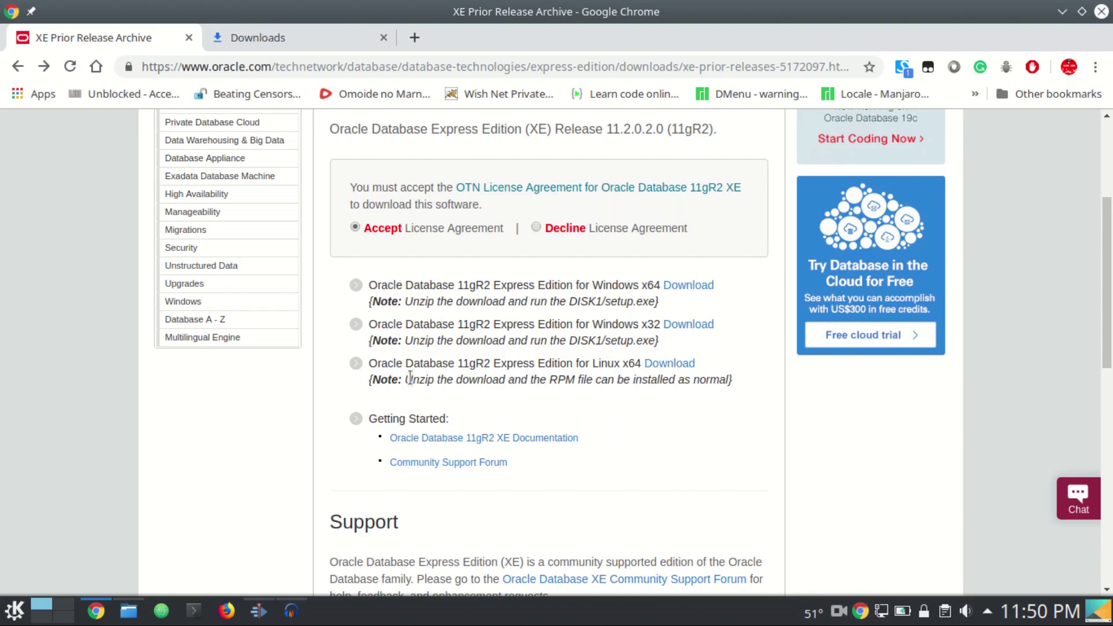
Step: Highlight the Linux x64 unzip note on the Oracle XE 11gR2 archive page
drag(406, 380, 731, 382)
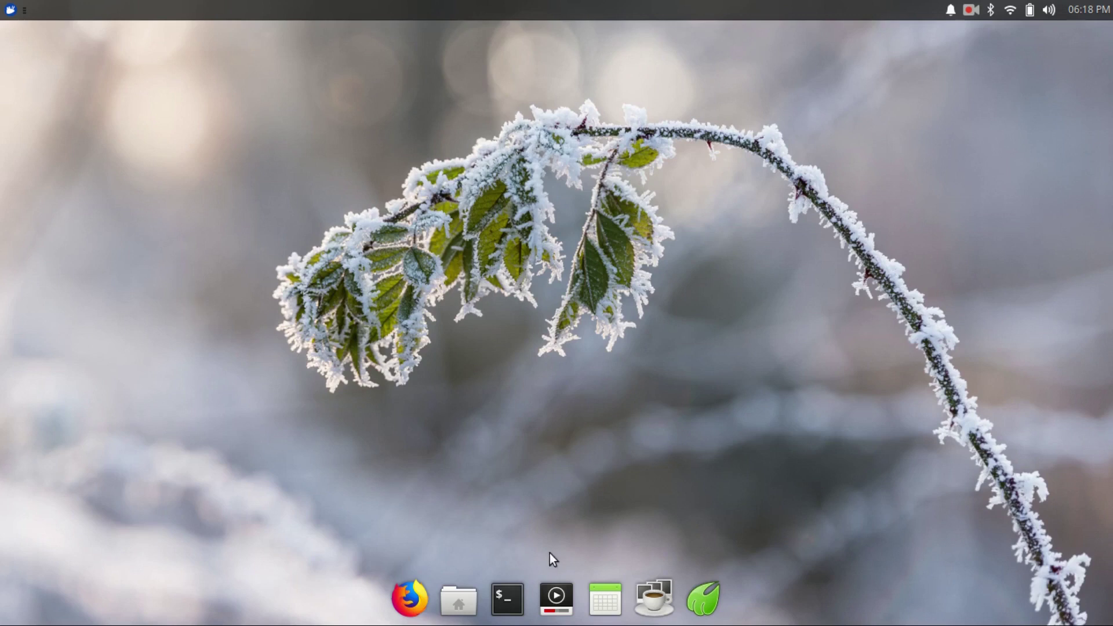
Step: Run sudo apt-get install docker.io with the password, then sudo usermod -aG docker ${USER}
click(525, 585)
text(sud)
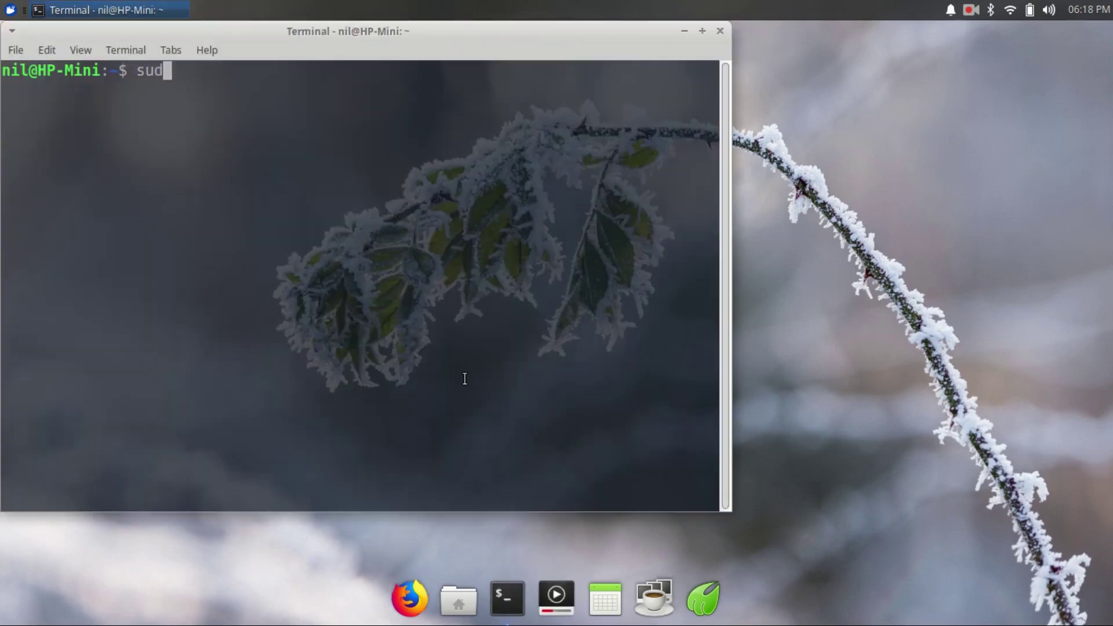
text(o apt-get install )
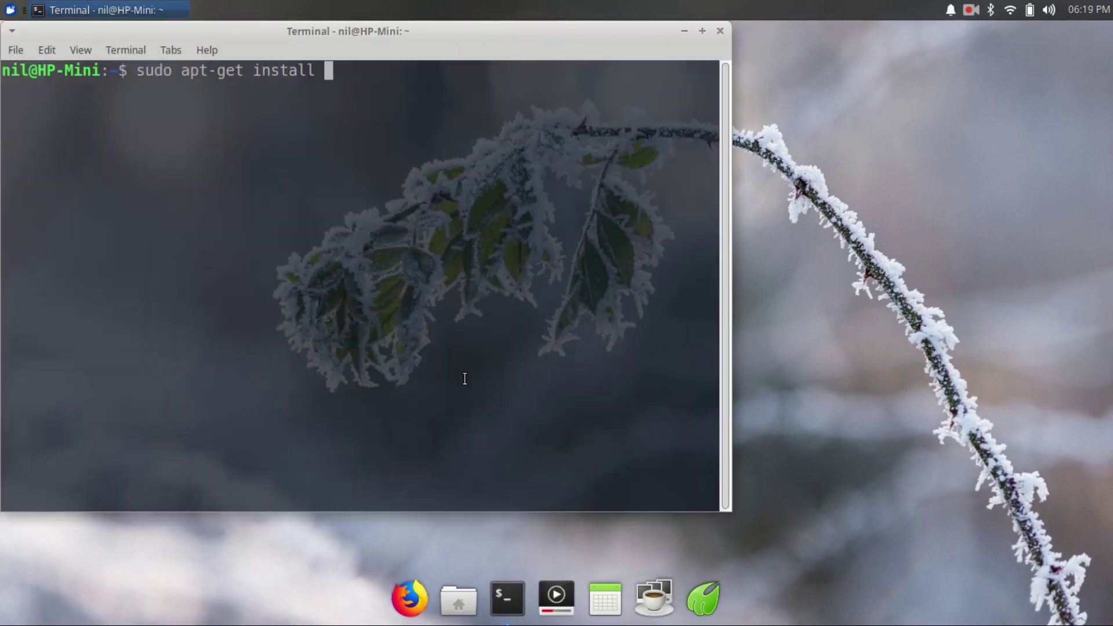
text(docker)
key(Tab)
key(Tab)
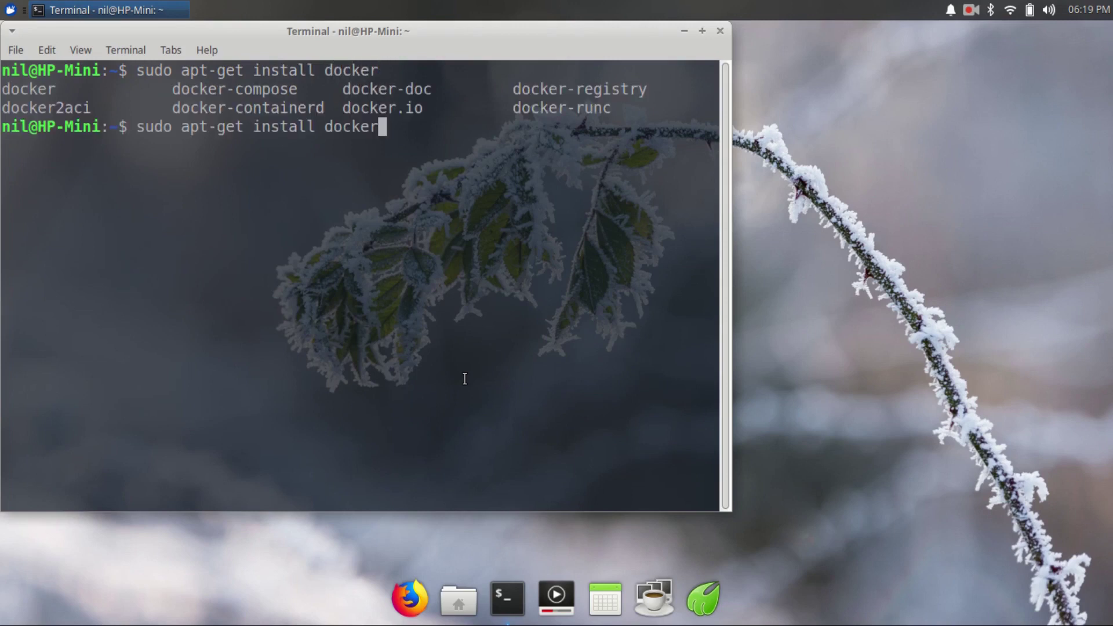
text(.io)
key(Return)
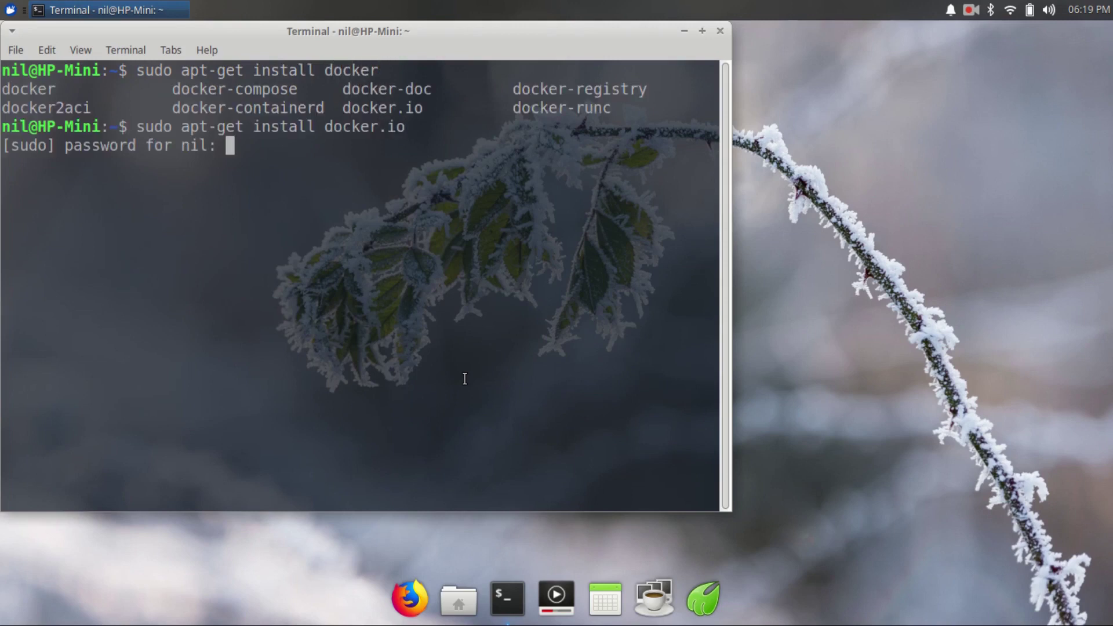
key(Return)
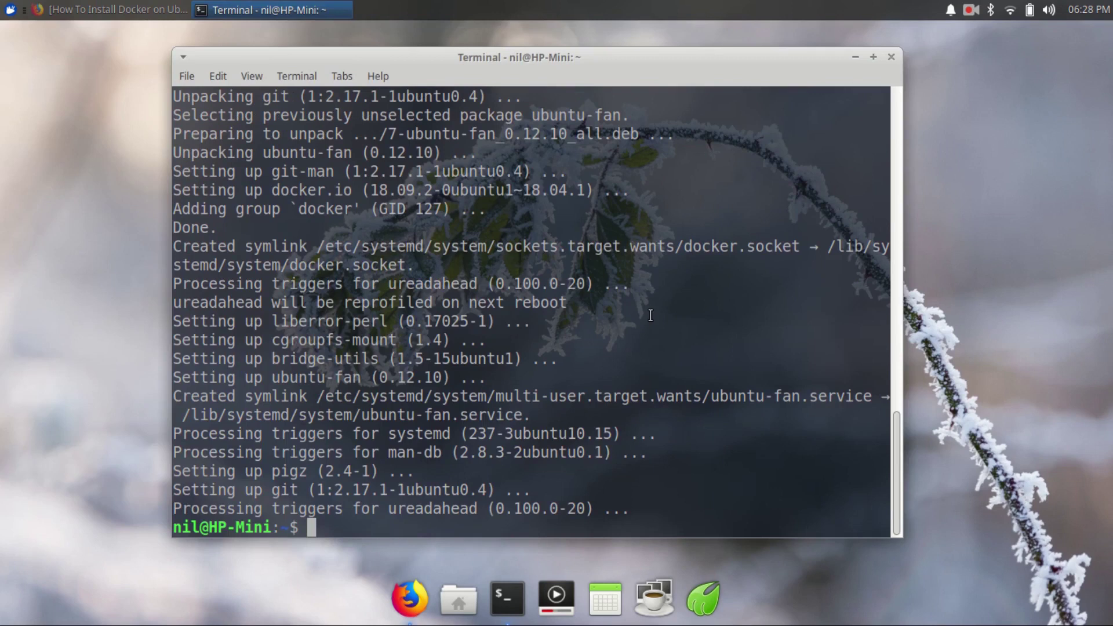
text(su)
text(do user)
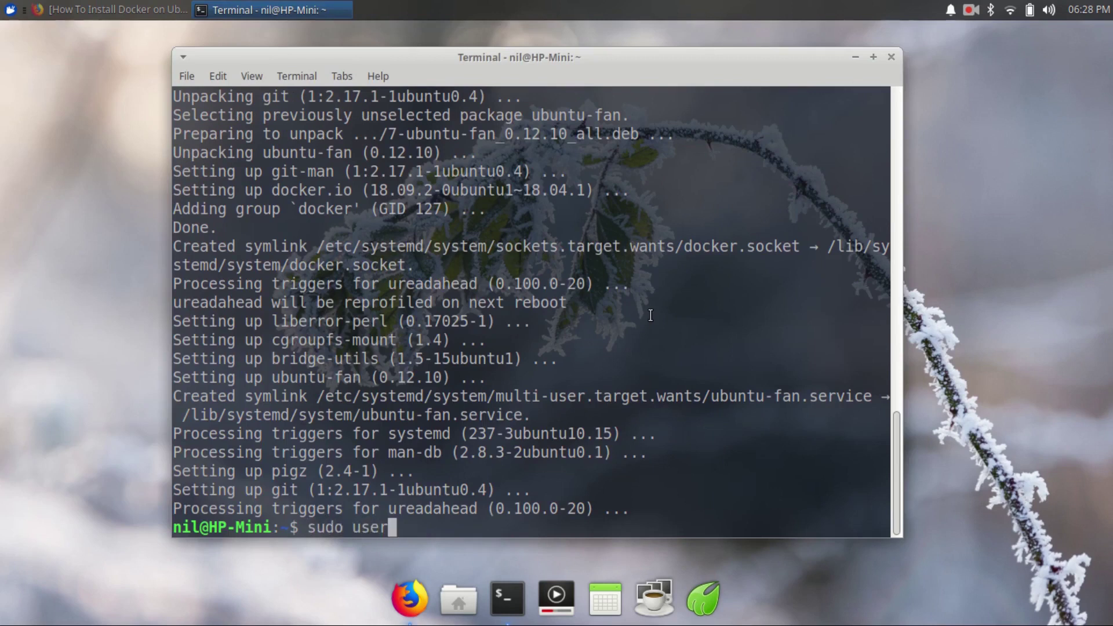
text(mod )
text(-aG )
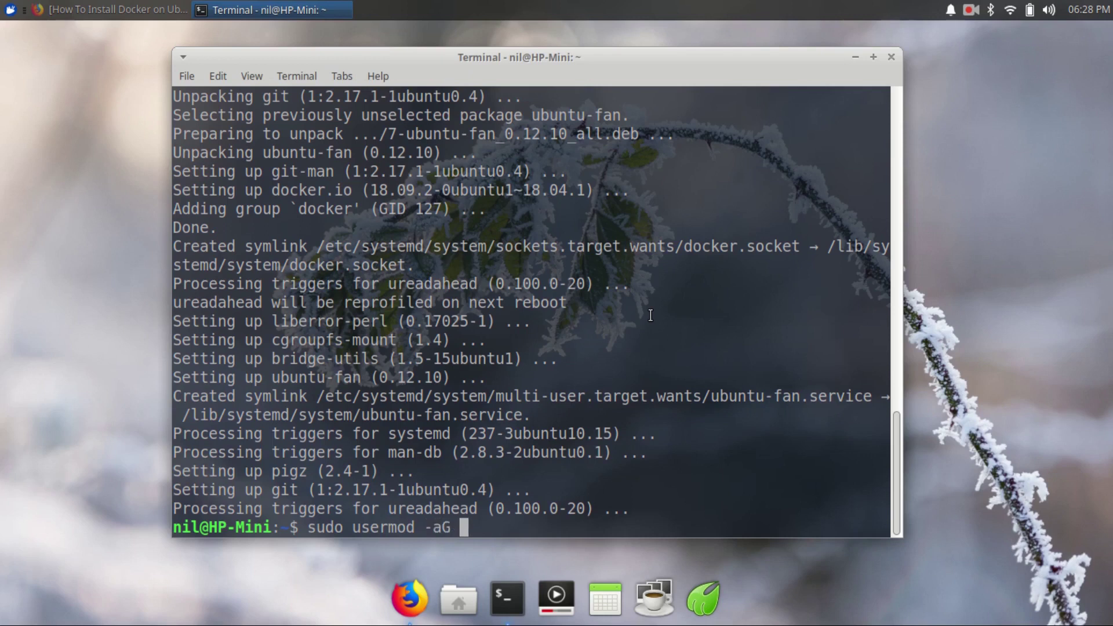
text(docker )
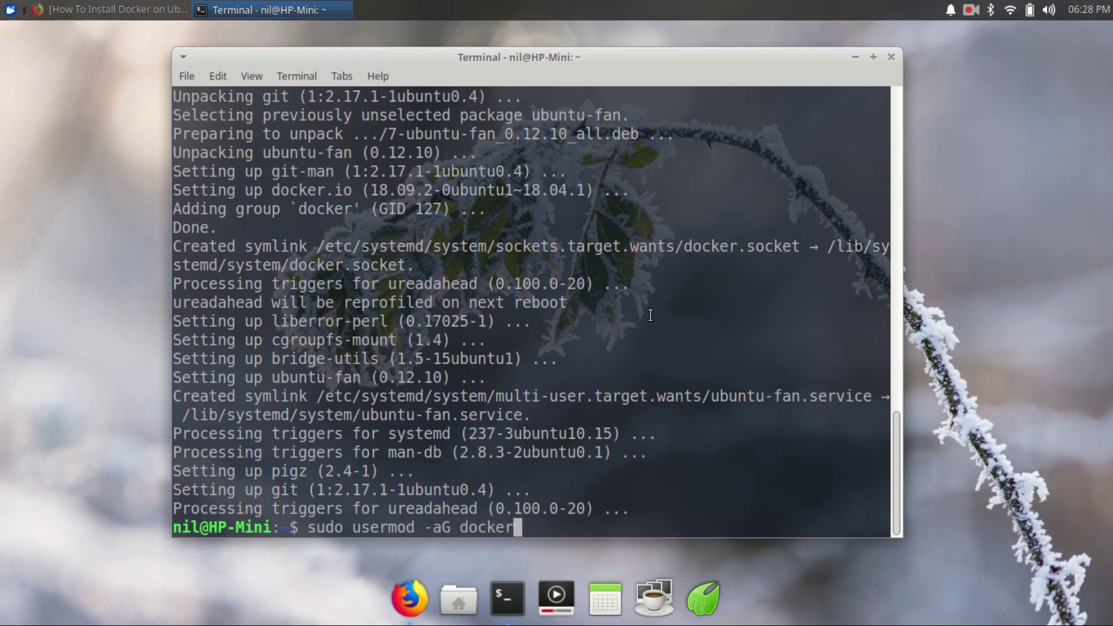
text(${)
text(U)
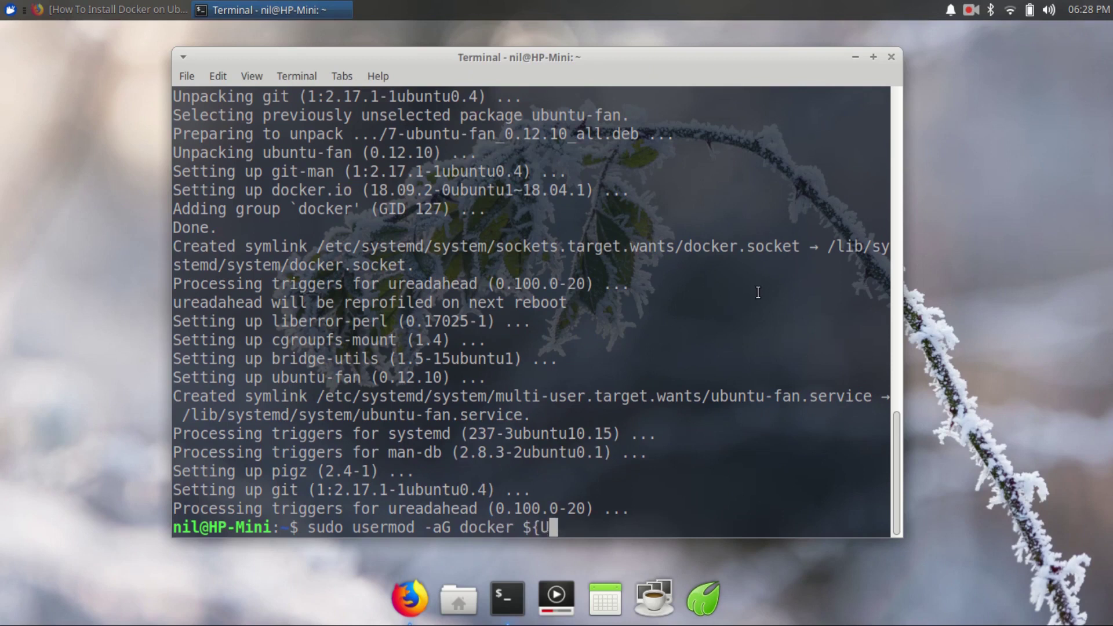
text(SER})
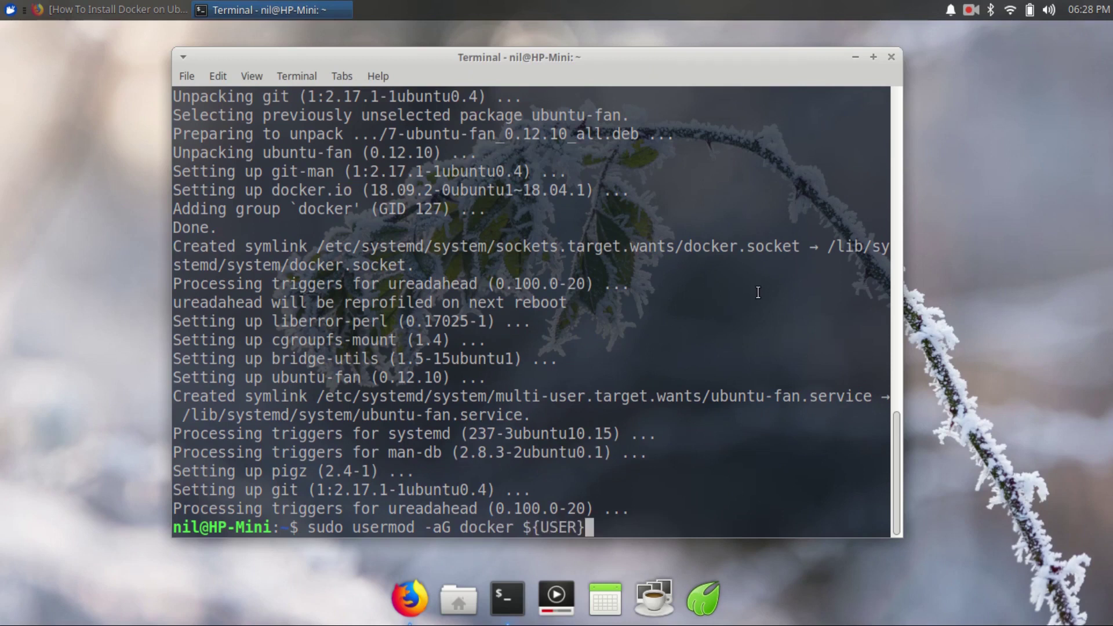
key(Return)
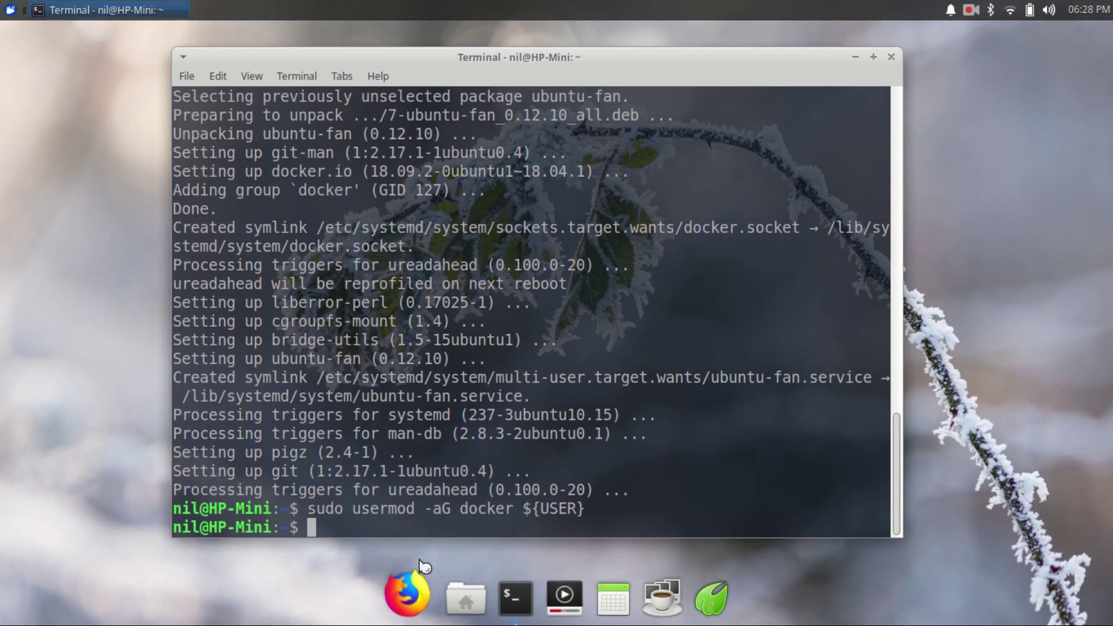
Step: Search the web for dockerhub and go to the Docker Hub site
click(407, 595)
text(d)
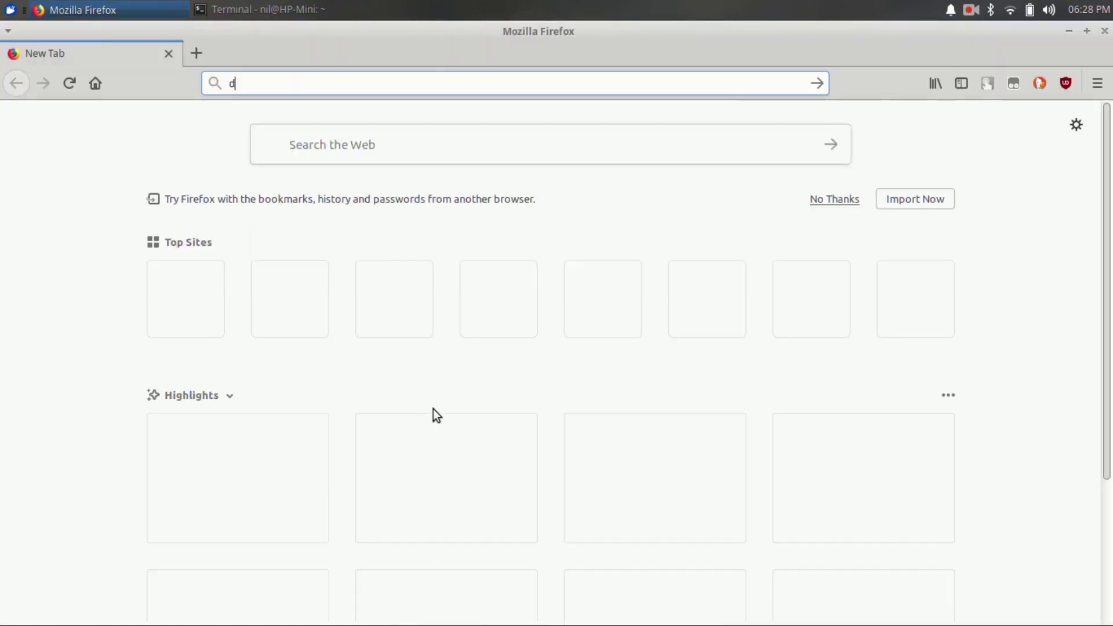
text(ockerhub)
key(Return)
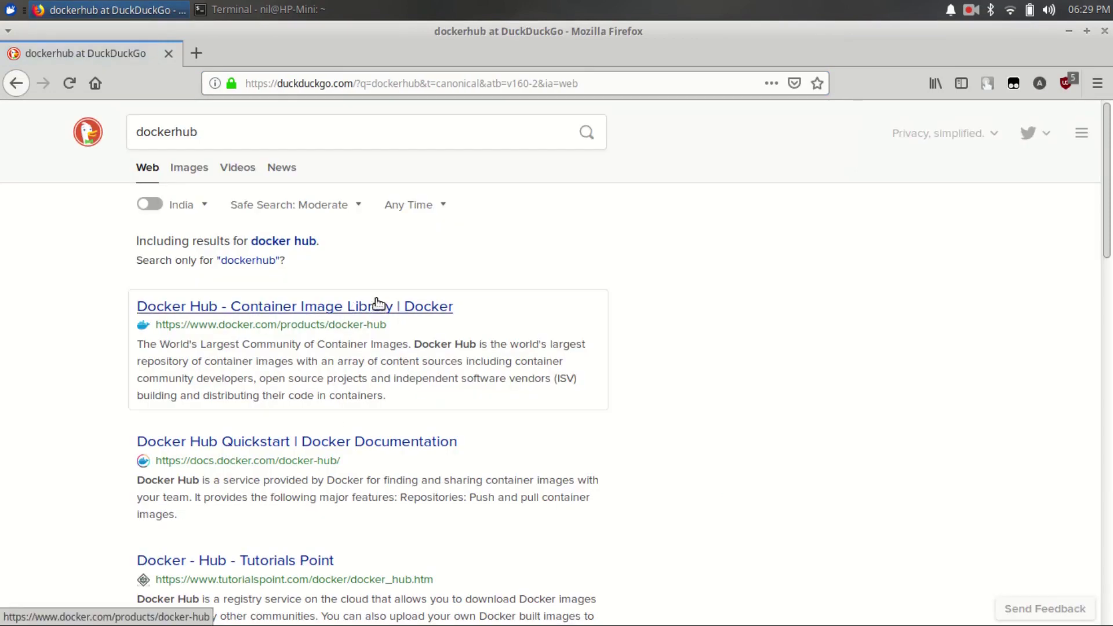
click(377, 303)
click(487, 495)
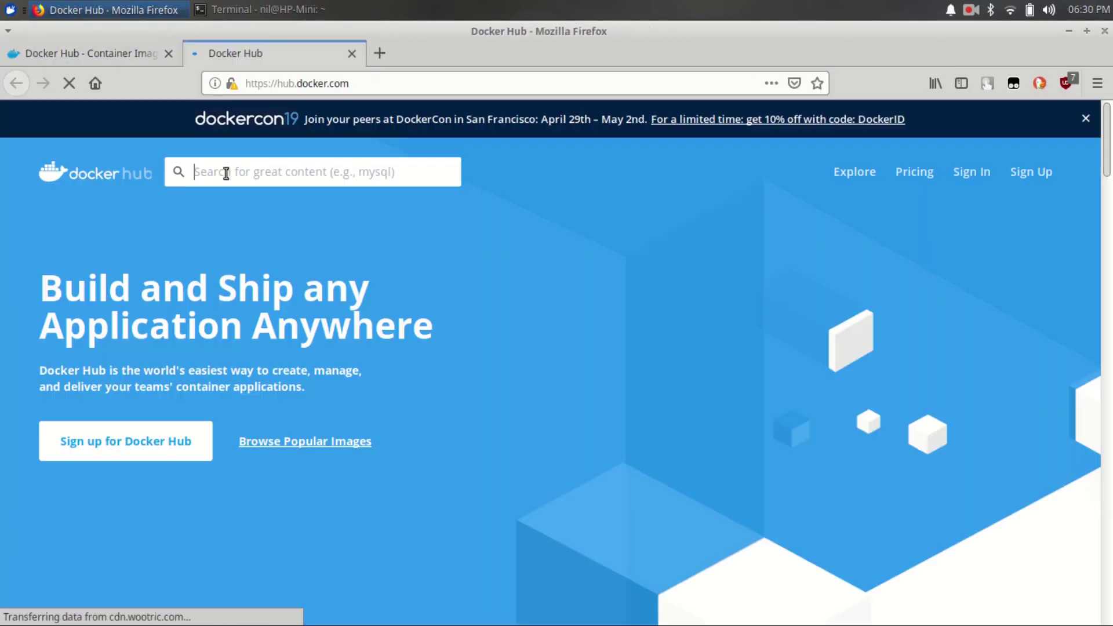
text(orac)
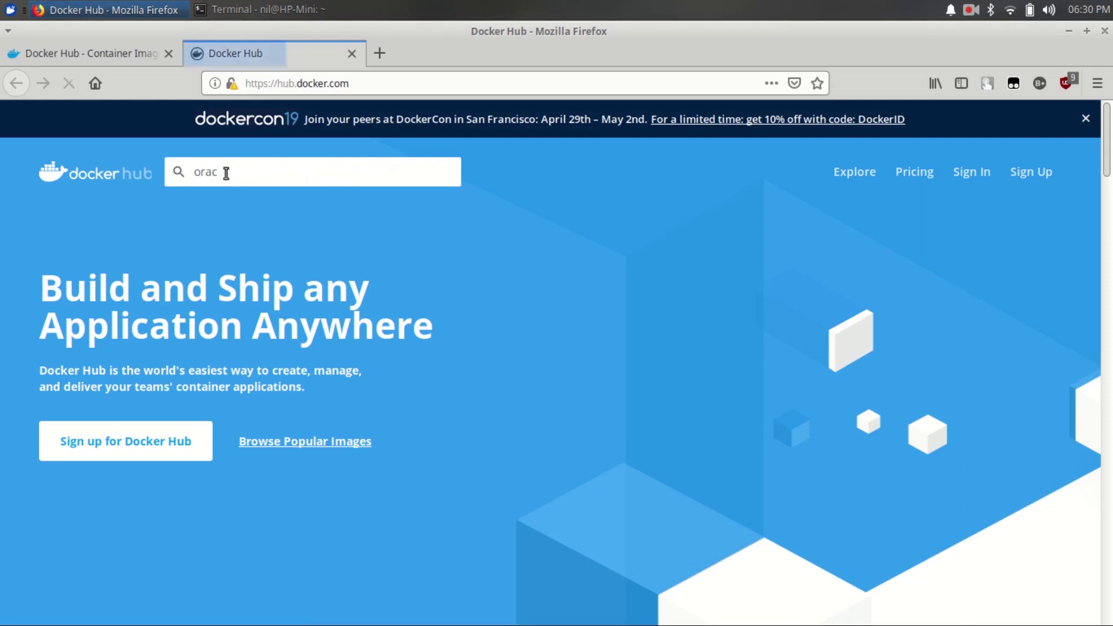
text(le11)
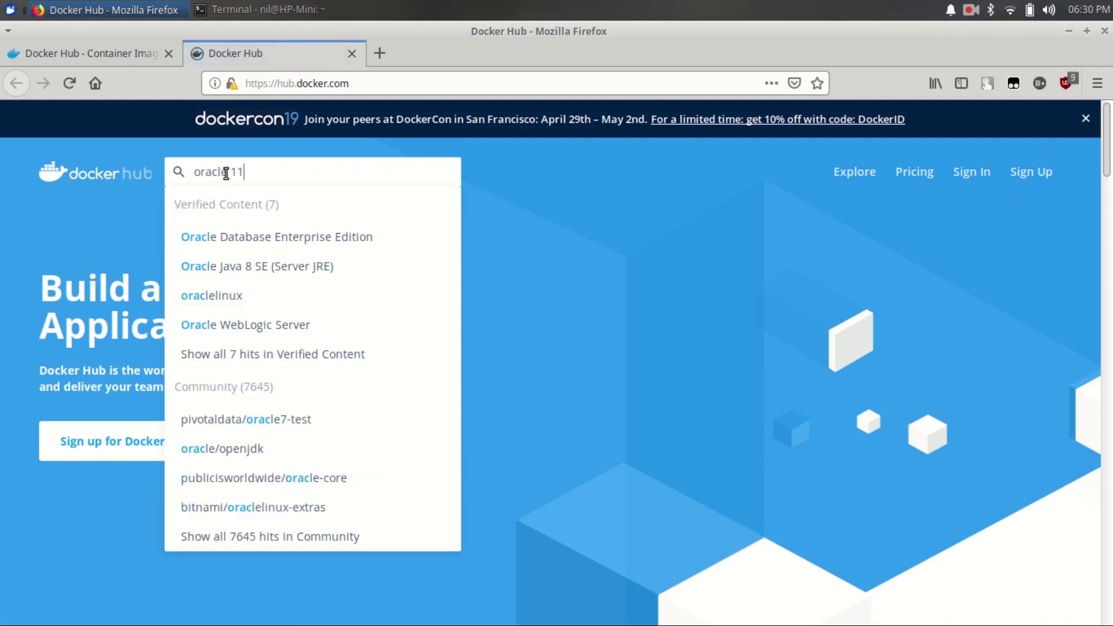
text(g)
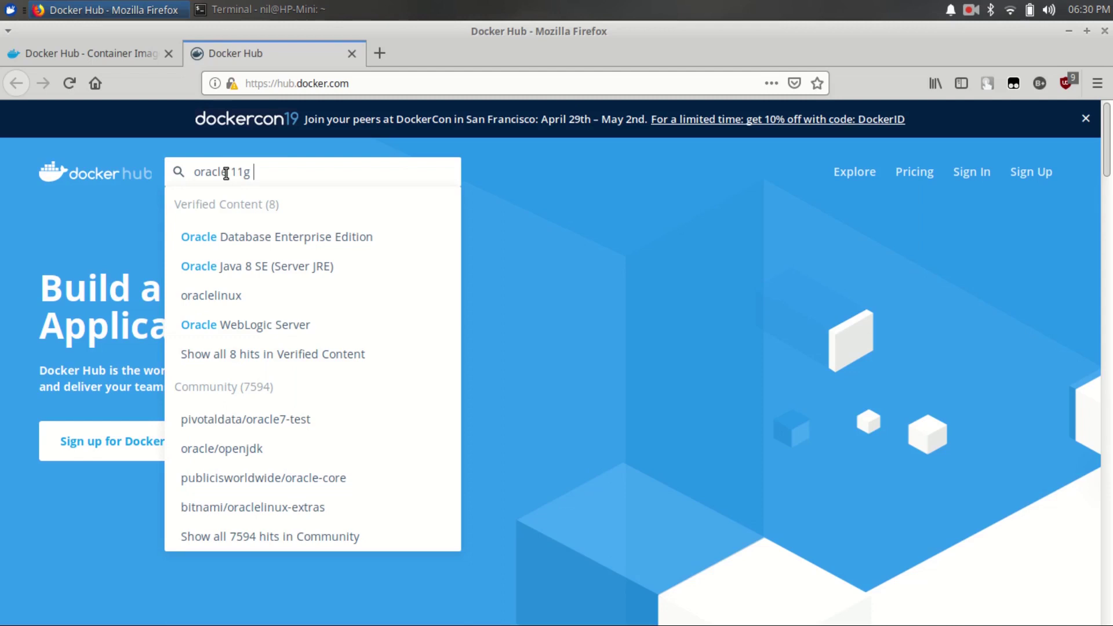
text( xe)
Step: Search community images for oracle 11g xe and copy the thebookpeople/oracle-xe-11g pull command
key(Return)
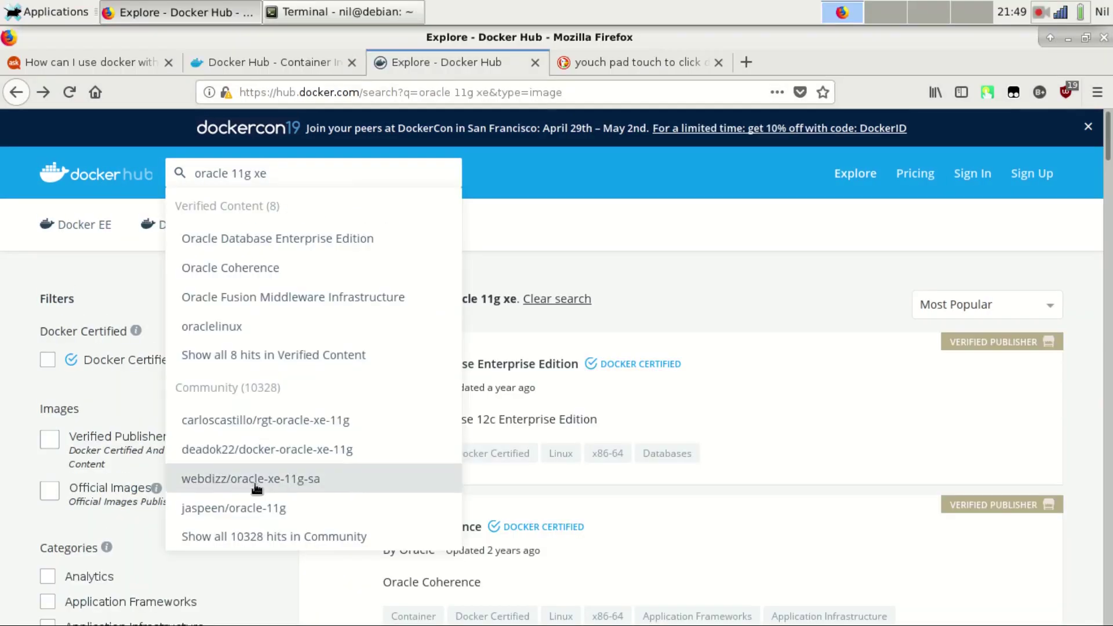
click(258, 535)
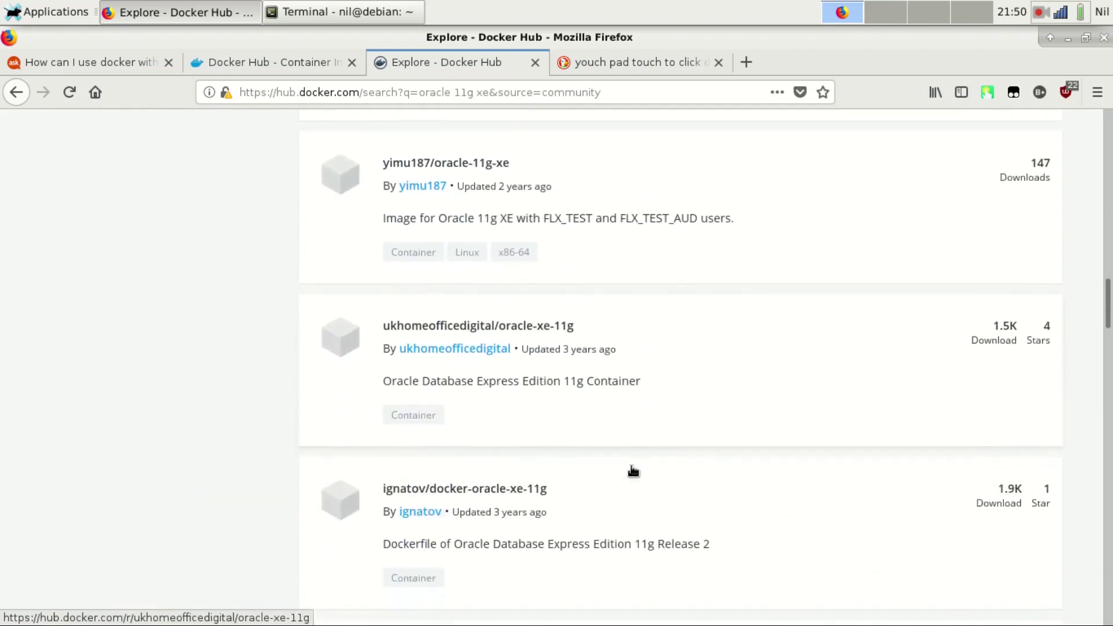
scroll(634, 470, down, 3)
click(511, 422)
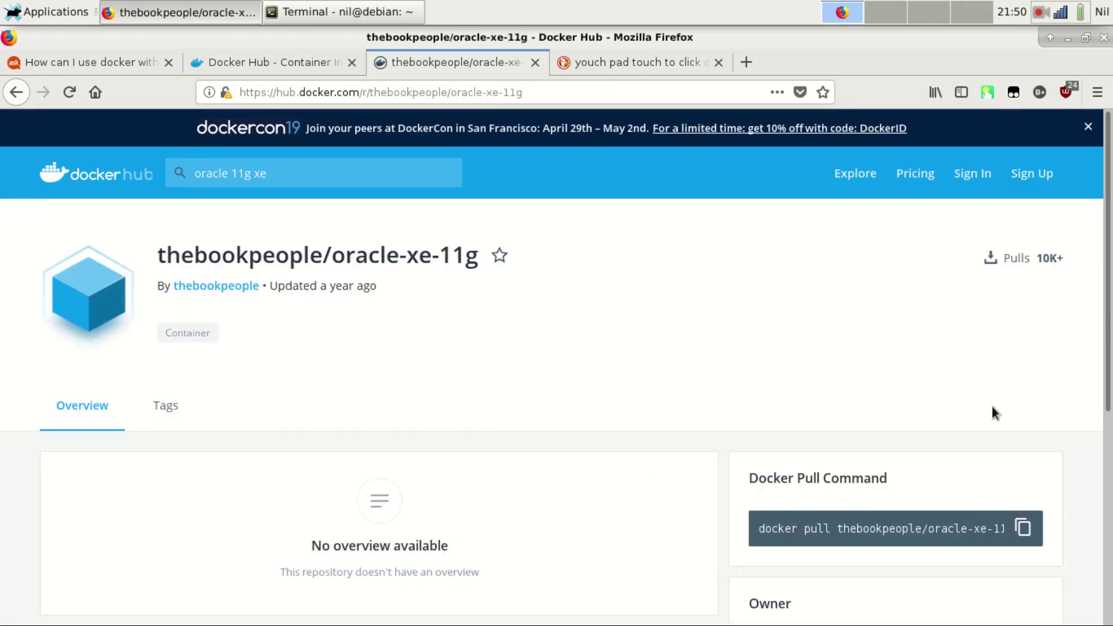
scroll(1000, 409, down, 3)
click(1025, 343)
Step: Pull the thebookpeople/oracle-xe-11g image in the terminal and list all containers with docker ps -a
key(alt+Tab)
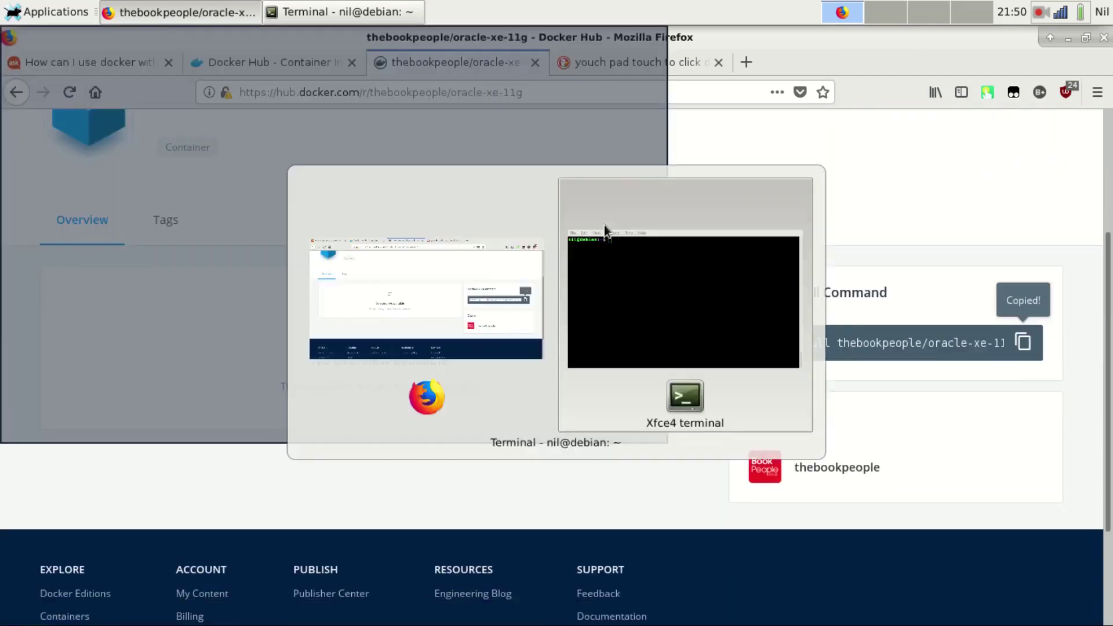
key(ctrl+shift+v)
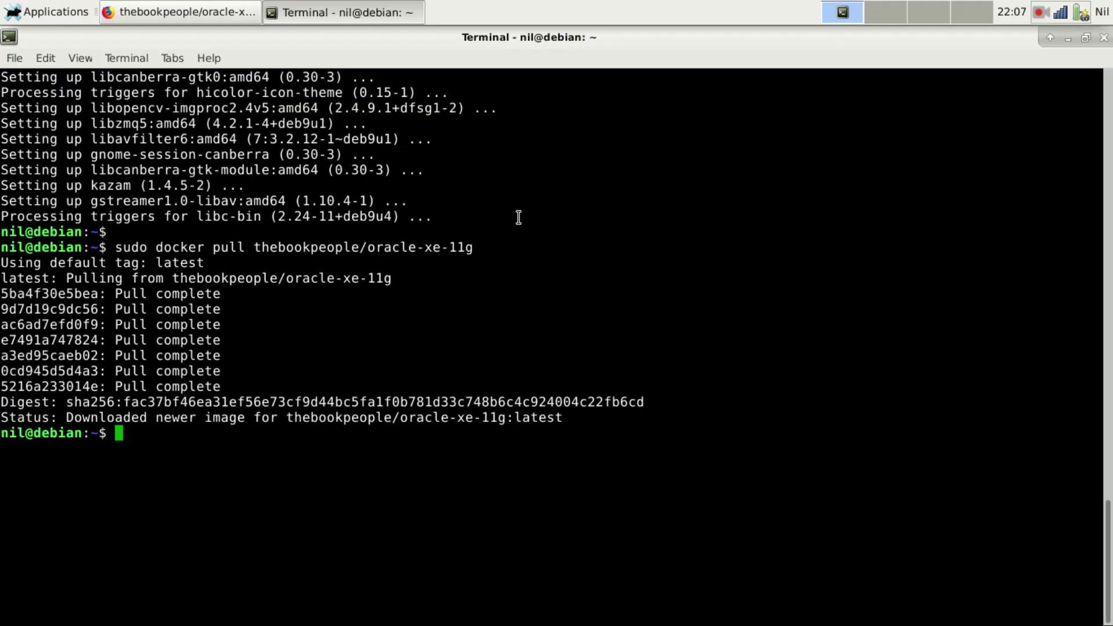
text(o)
text(cker )
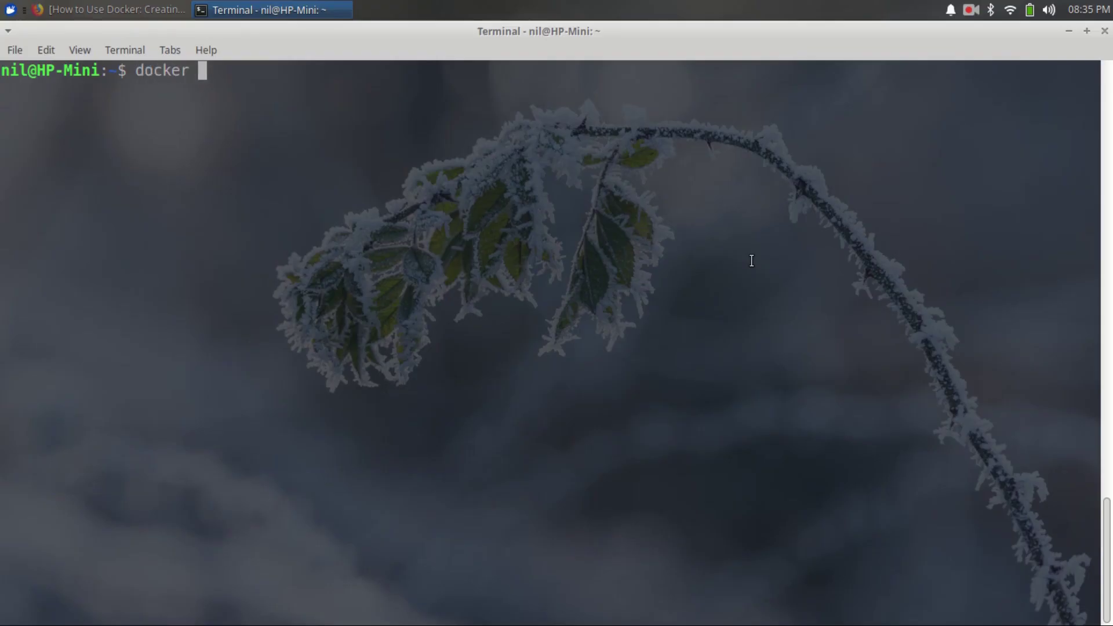
text(ps -a)
key(Return)
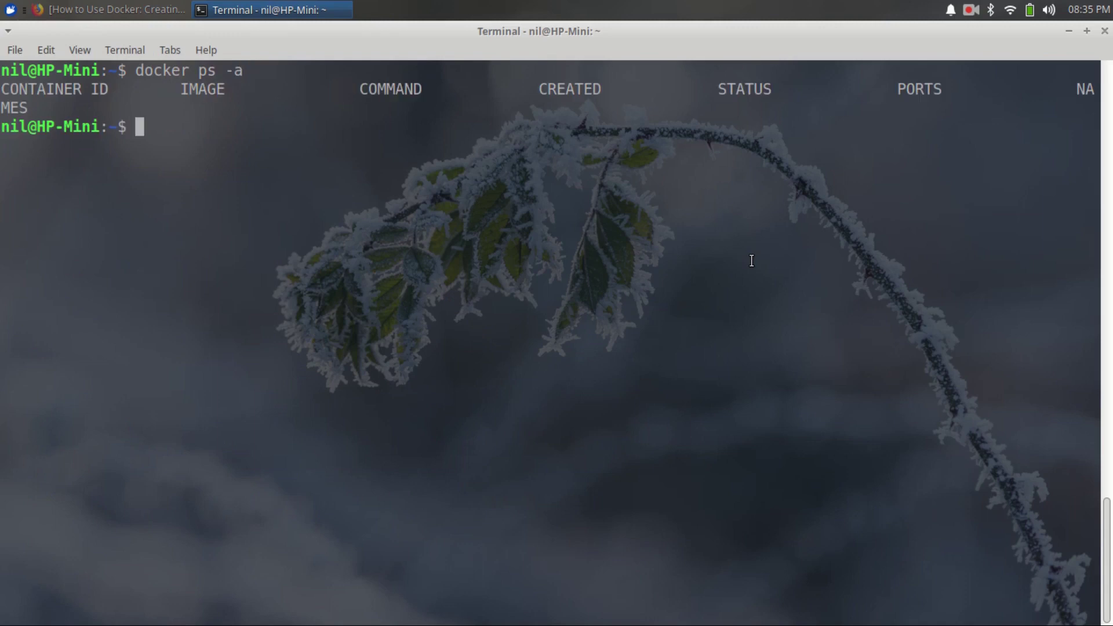
text(docker )
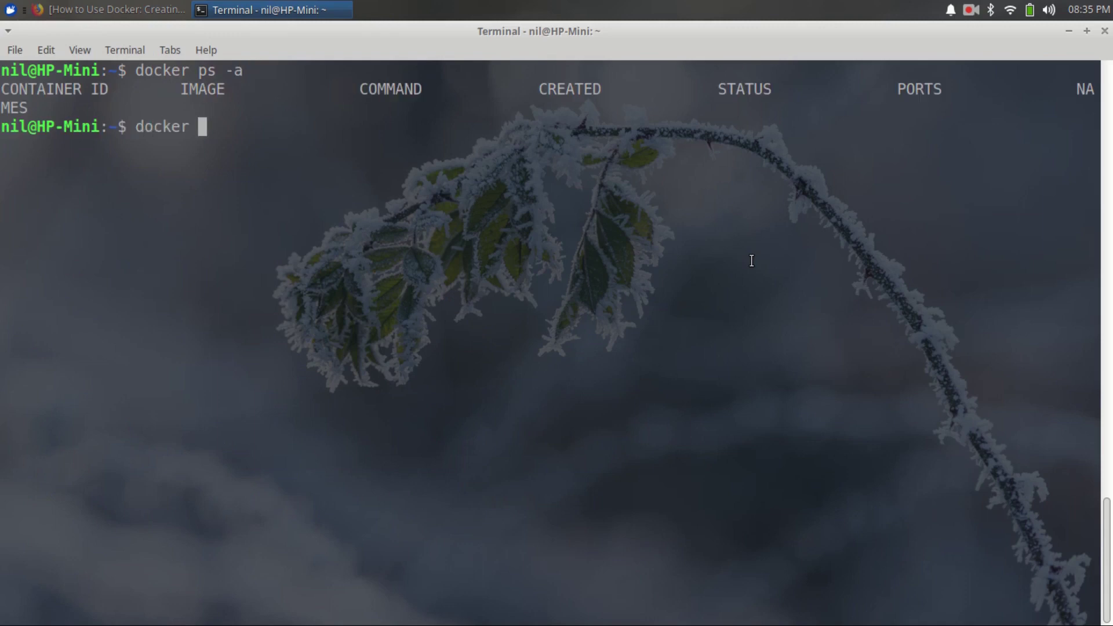
text(im)
text(ages)
Step: List images with docker images and select the deepdiver/docker-oracle-xe-11g name
key(Return)
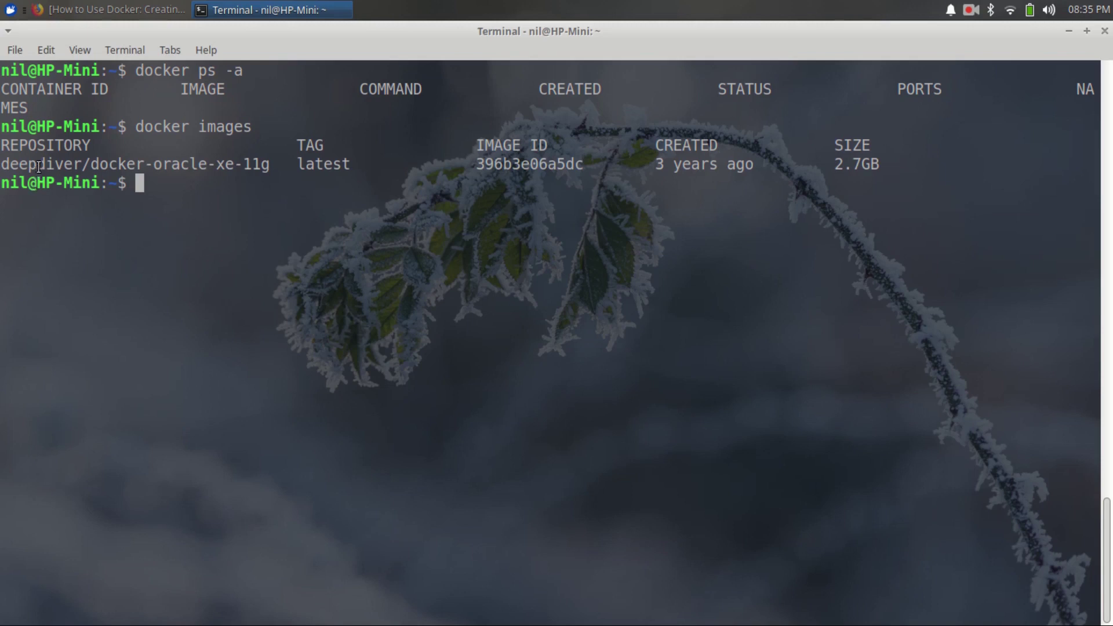
drag(47, 164, 234, 161)
double_click(253, 165)
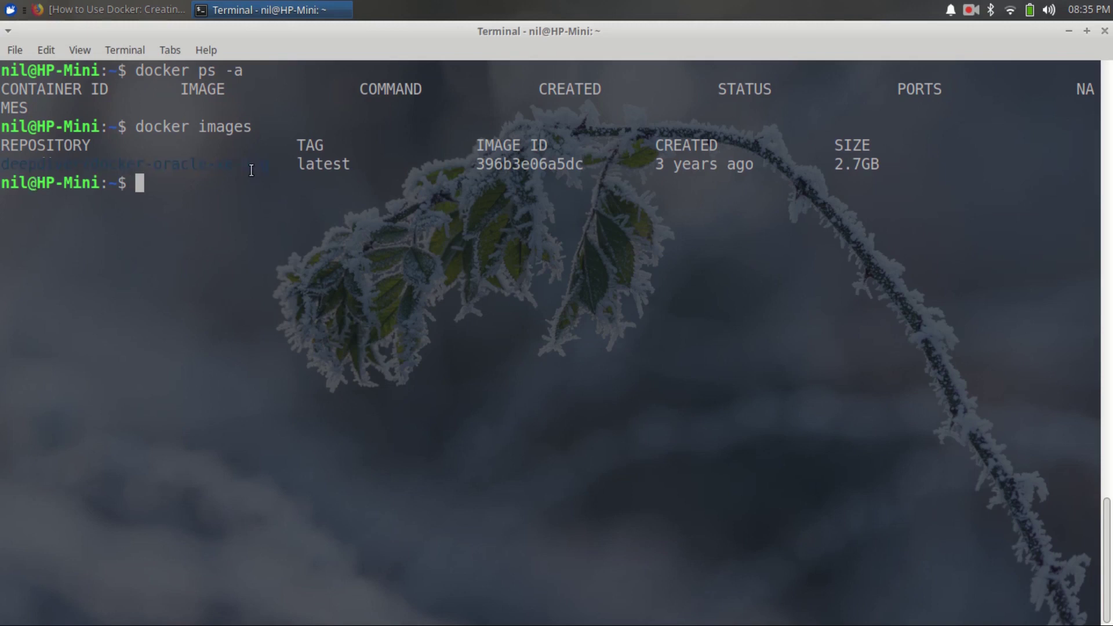
click(296, 187)
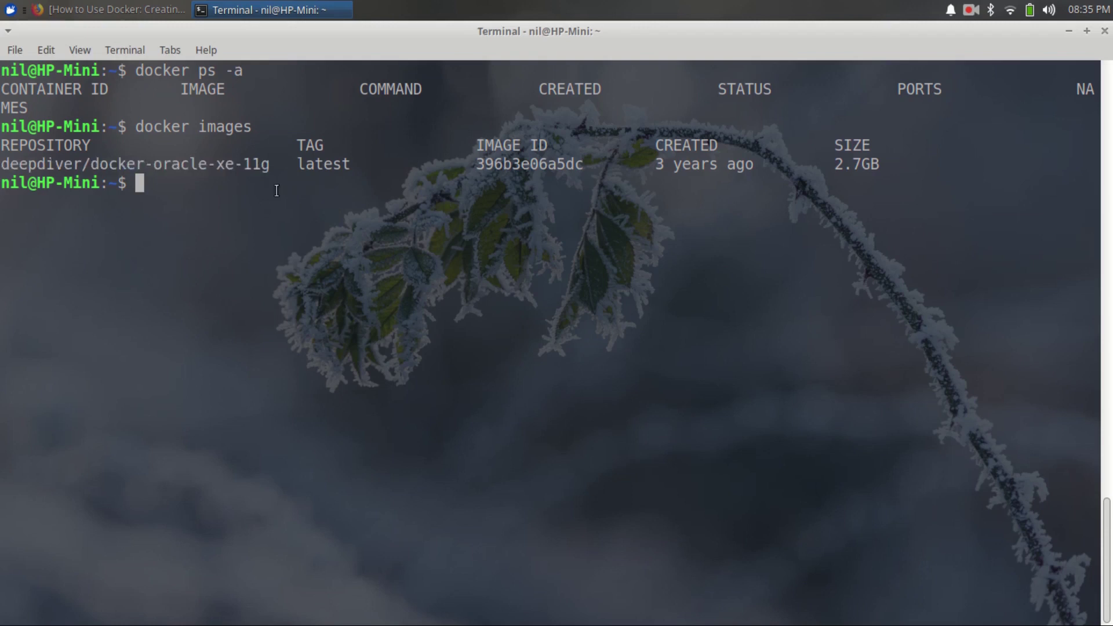
text(docker )
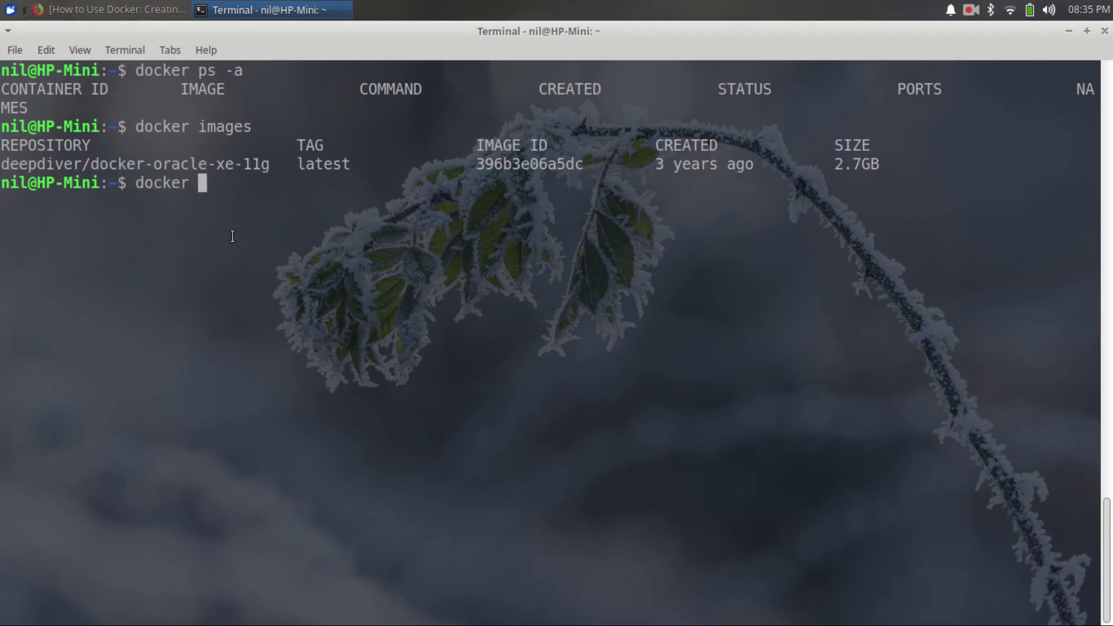
text(run)
Step: Run docker run with the pasted deepdiver/docker-oracle-xe-11g image name
middle_click(232, 235)
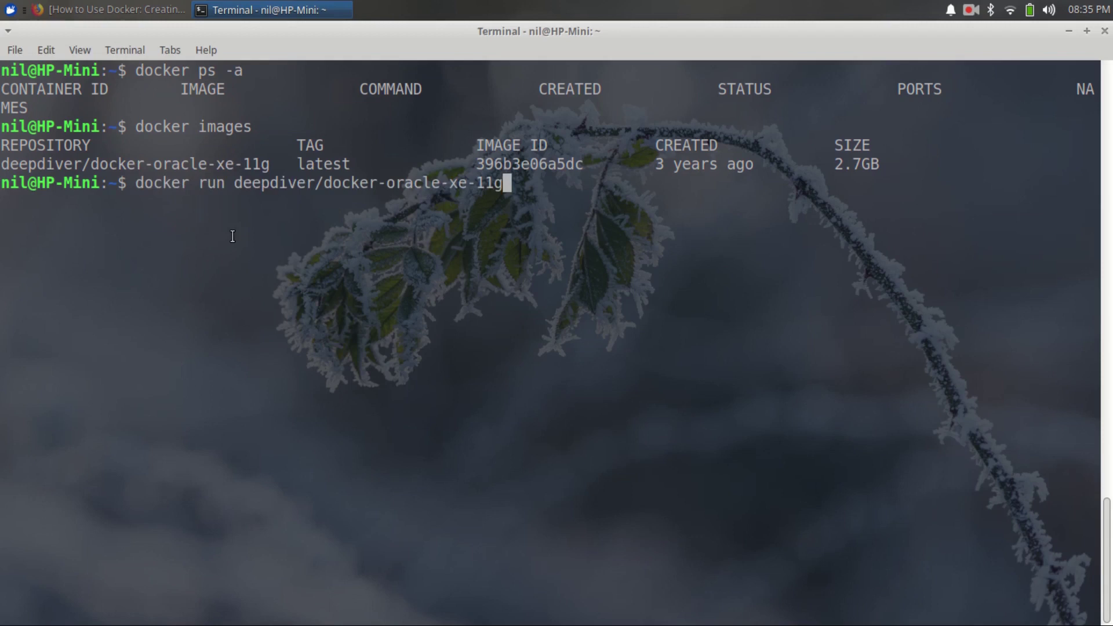
key(Return)
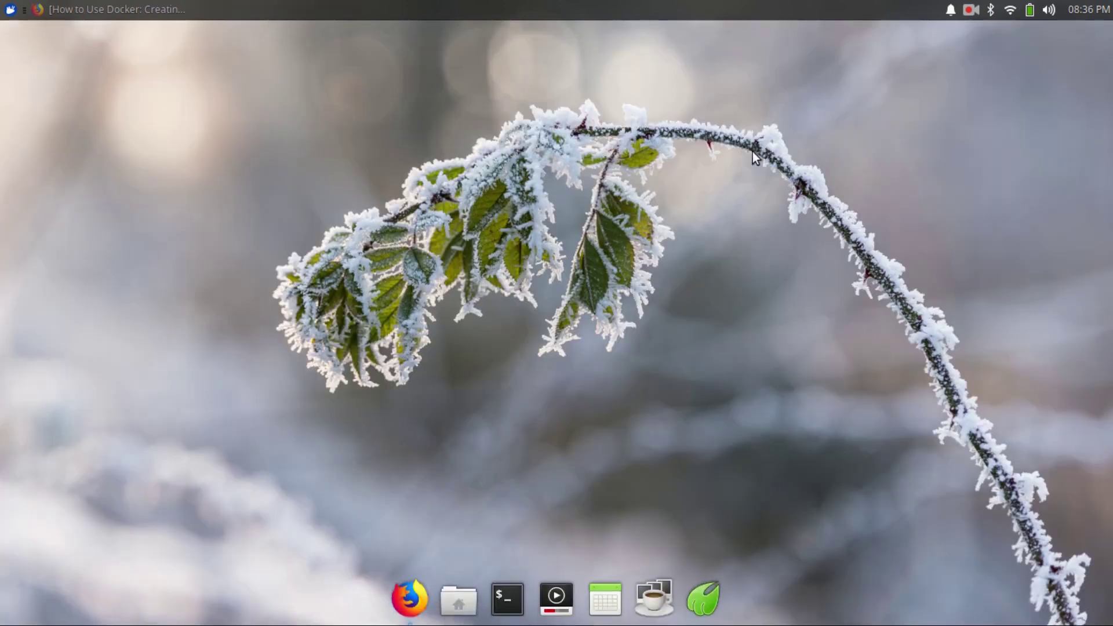
Step: In a new maximized terminal, run docker ps -a to see the running container loving_ride
key(ctrl+alt+t)
click(702, 35)
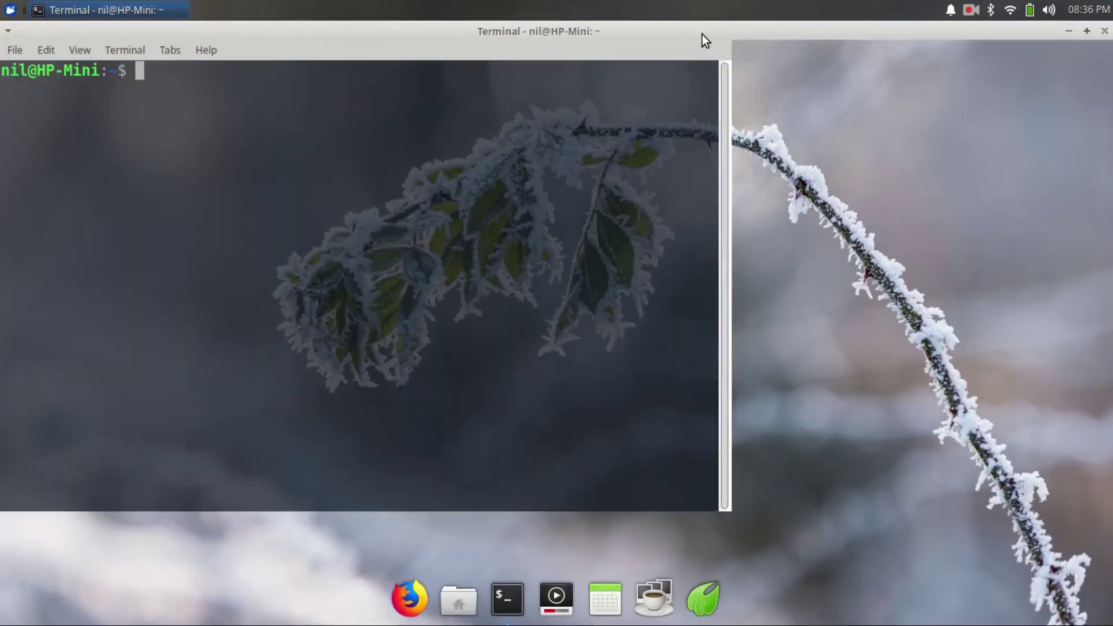
text(docker )
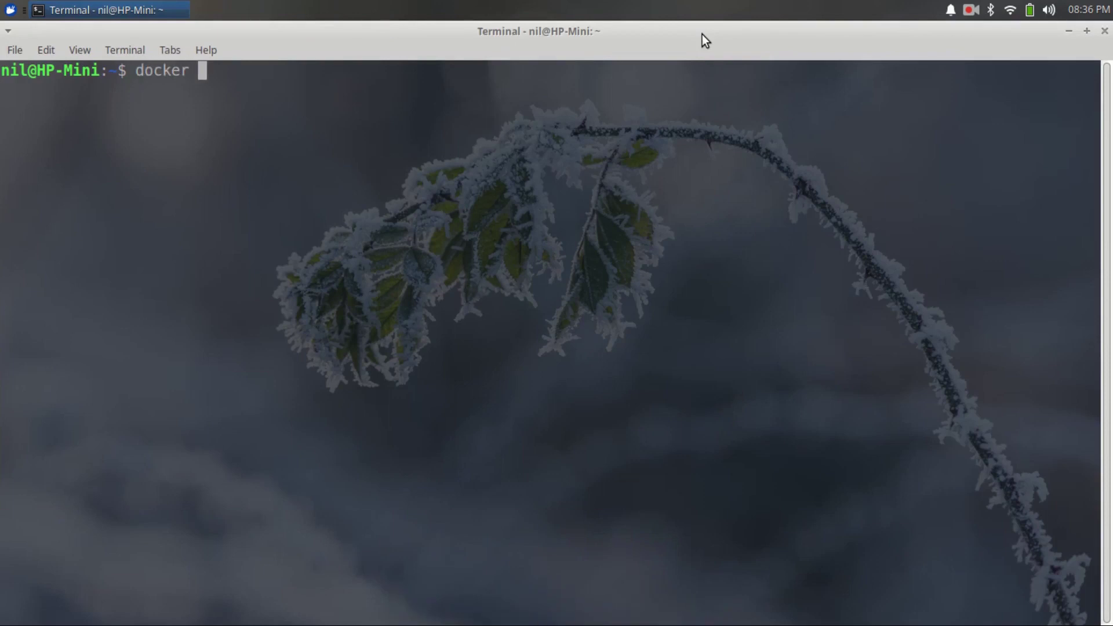
text(ps -a)
key(Return)
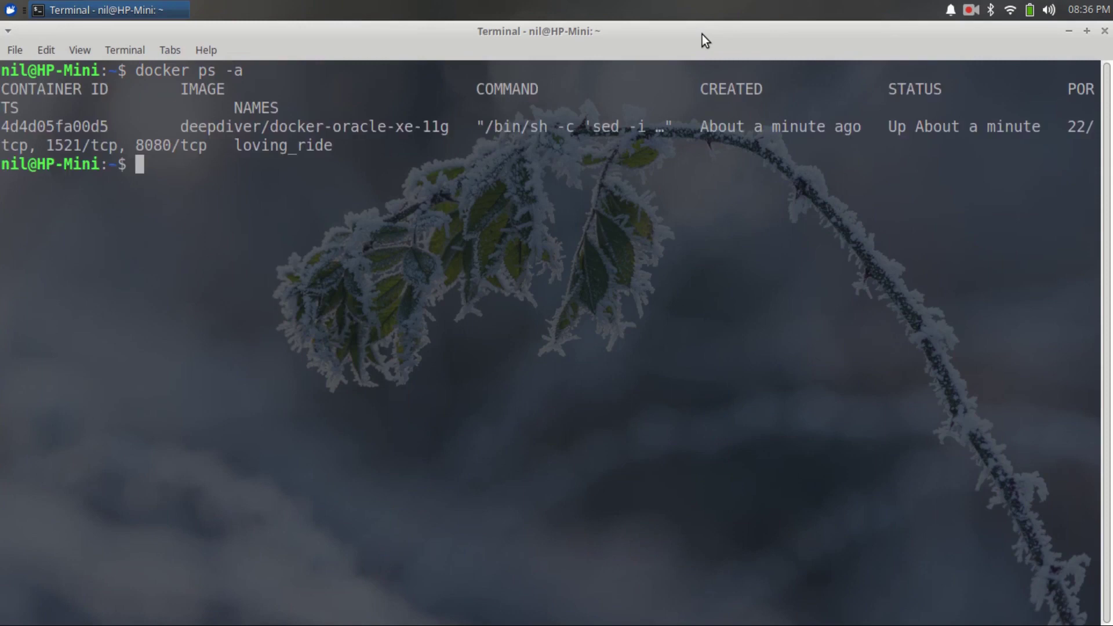
Step: Run docker exec -it 4d4d05fa00d5 /bin/bash, pasting the container ID and fixing the path typo
double_click(4, 126)
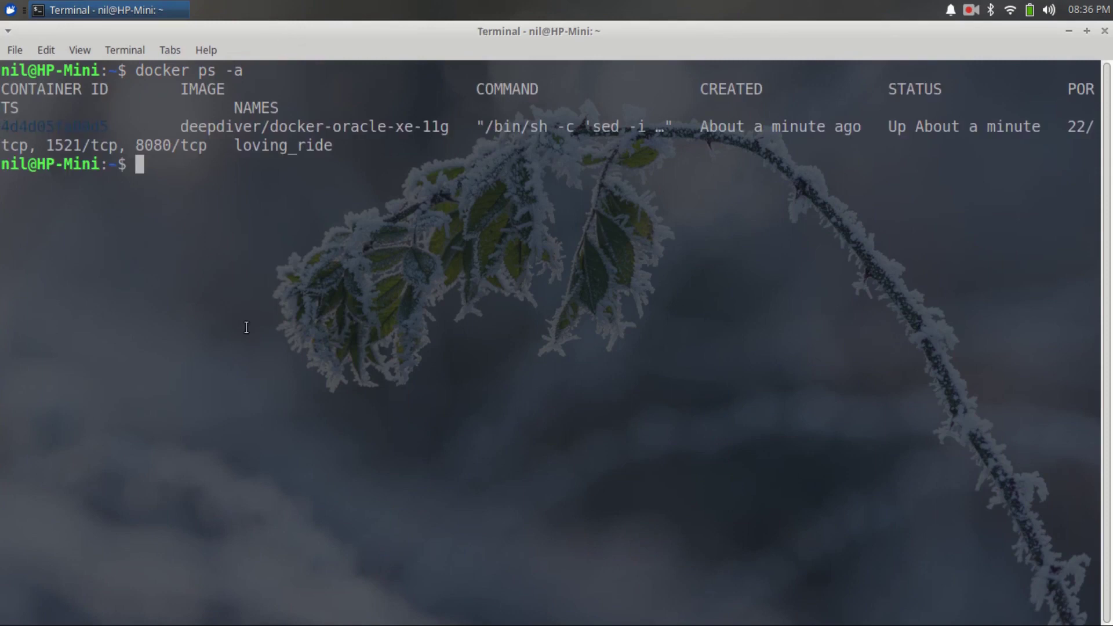
text(docker )
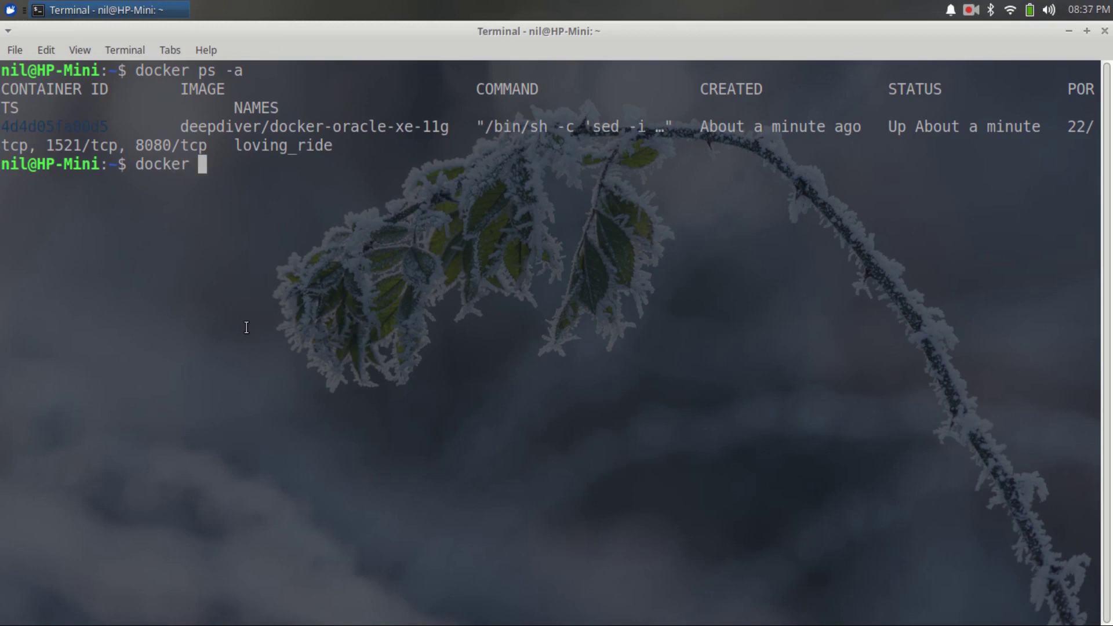
text(exec -)
text(it)
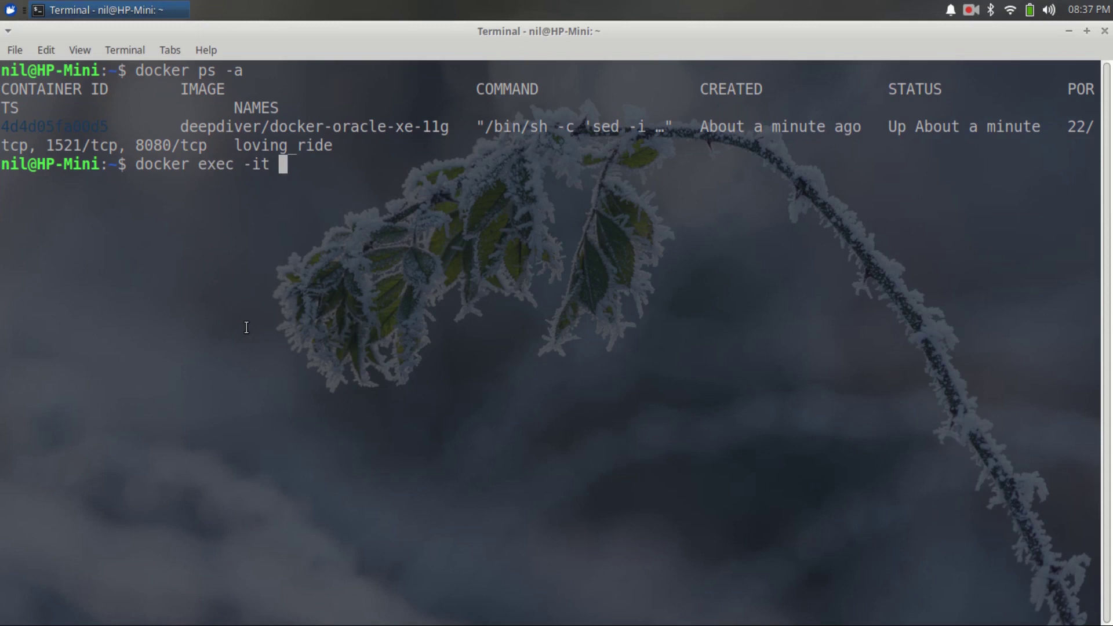
middle_click(246, 326)
text(/bi)
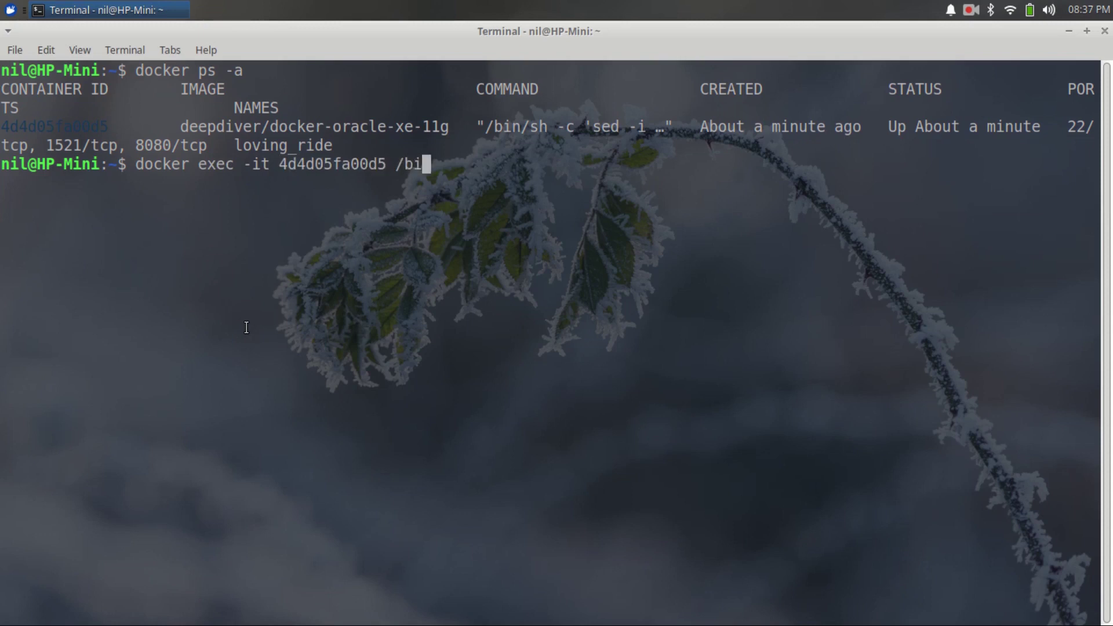
text(n/basgh)
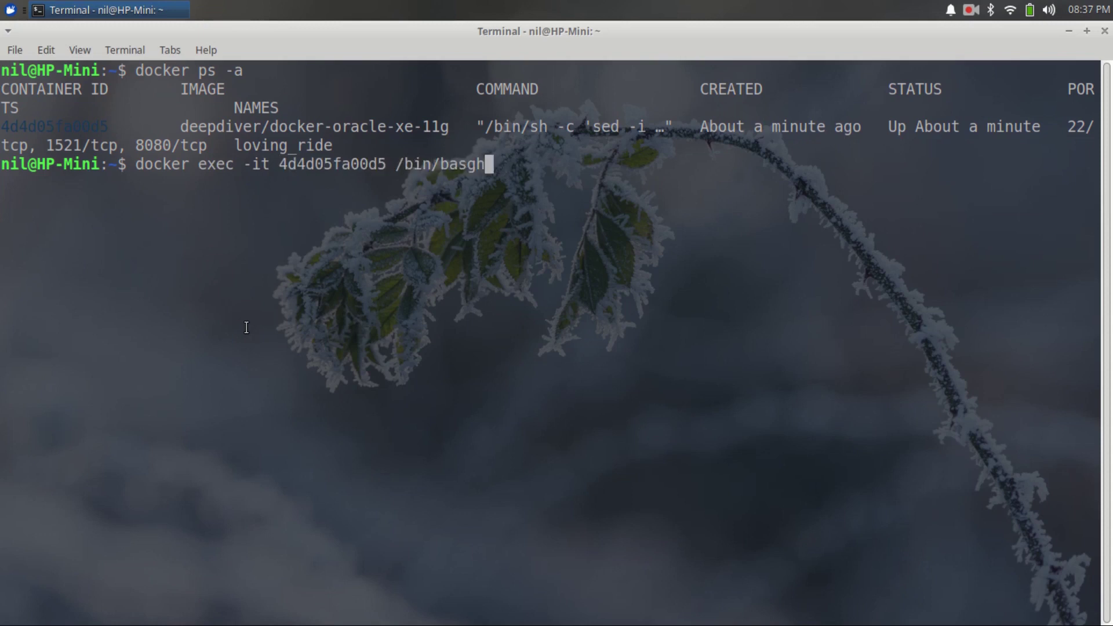
key(BackSpace)
key(BackSpace)
text(h)
key(Return)
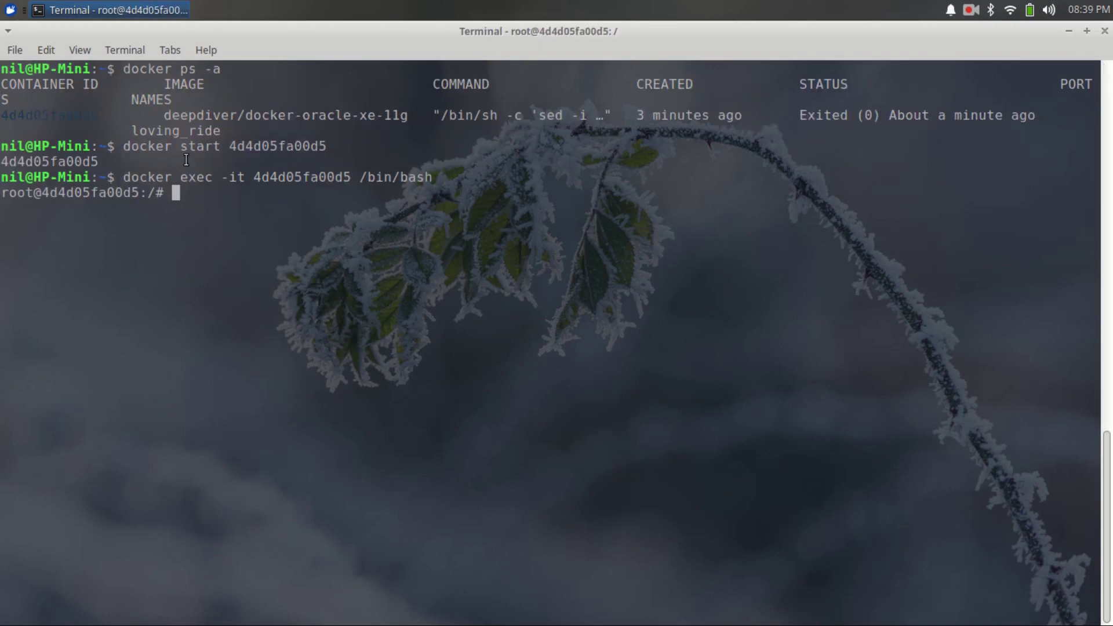
text(sql)
text(plus)
Step: Run sqlplus and log in with user name system and its password
key(Return)
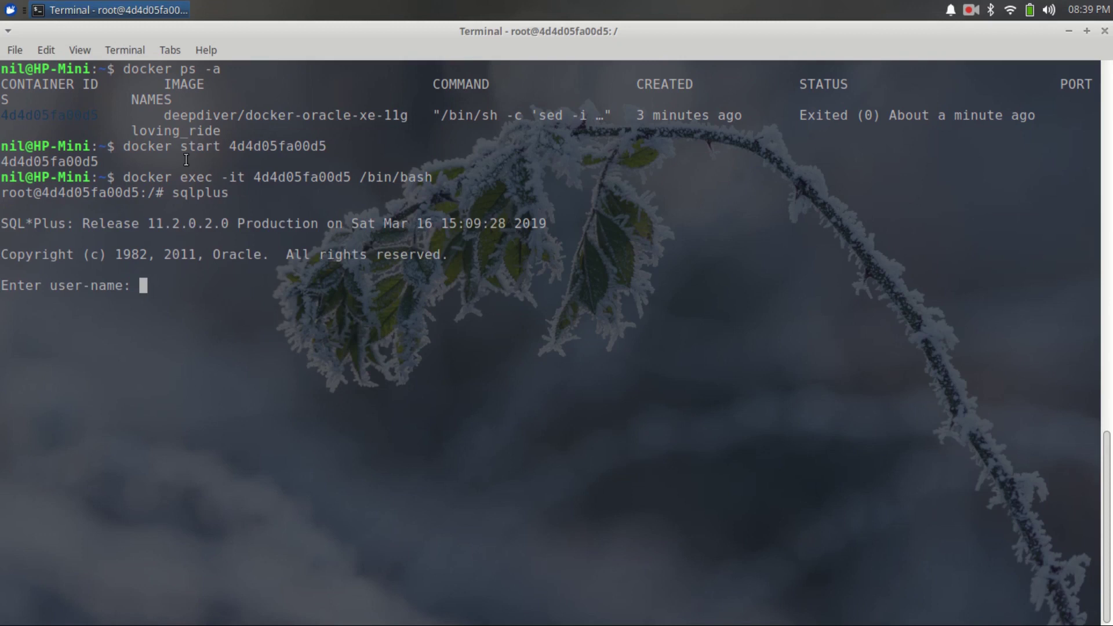
text(system)
key(Return)
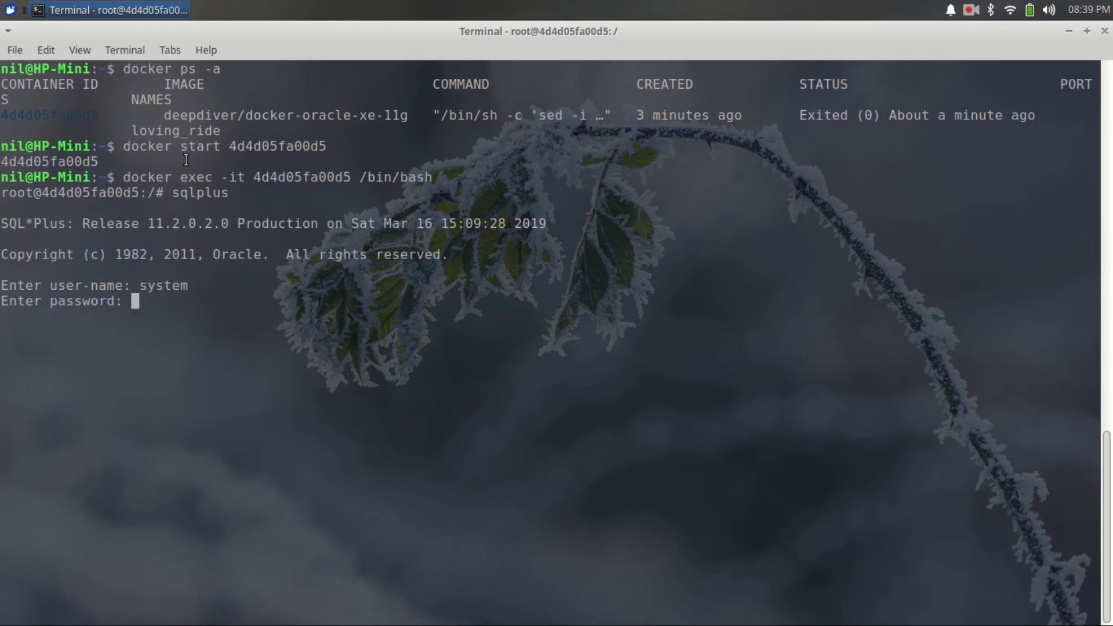
key(Return)
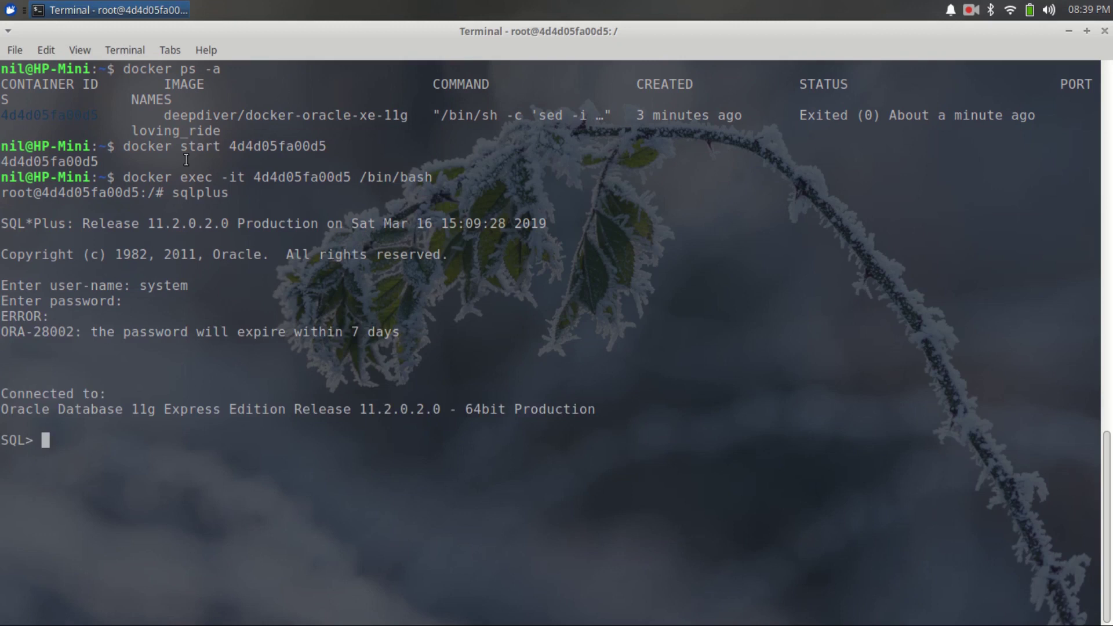
text(clear)
text( screen;)
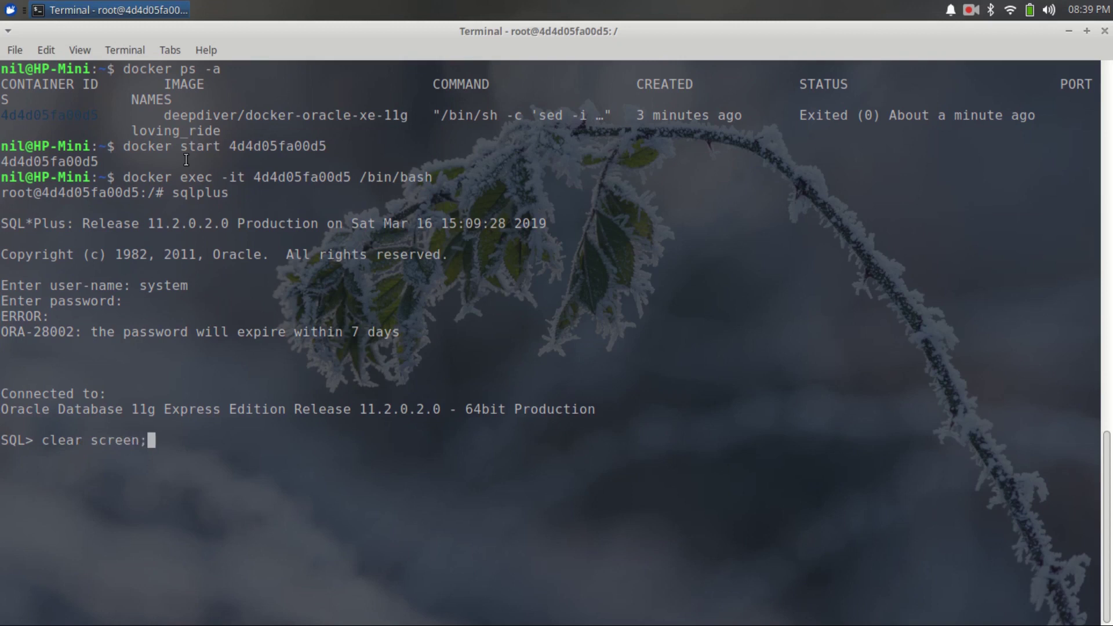
Step: Run clear screen, then start a create table draft and erase the mistaken var on line 3
key(Return)
text(cr)
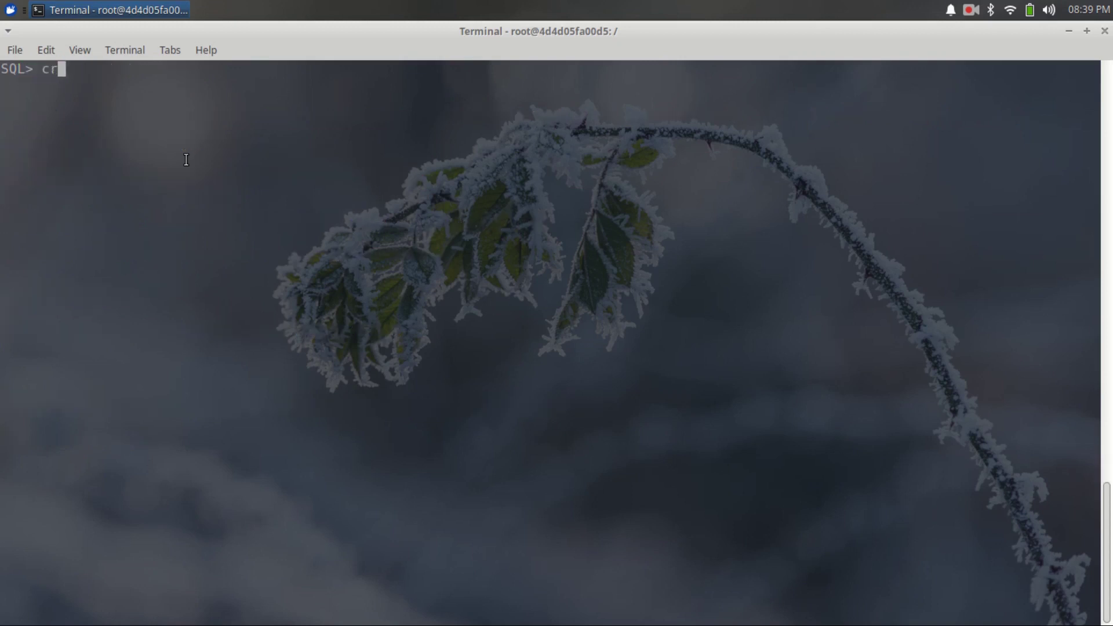
text(eate table Linux   2  (   3  var)
key(BackSpace)
key(BackSpace)
key(BackSpace)
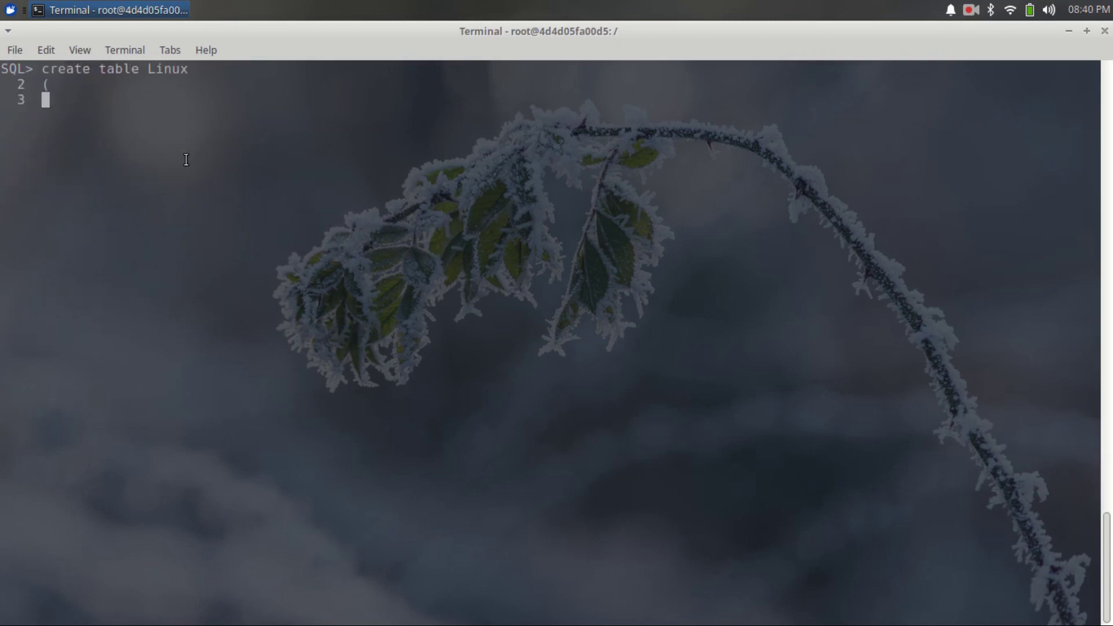
text(Linux)
text( varchar)
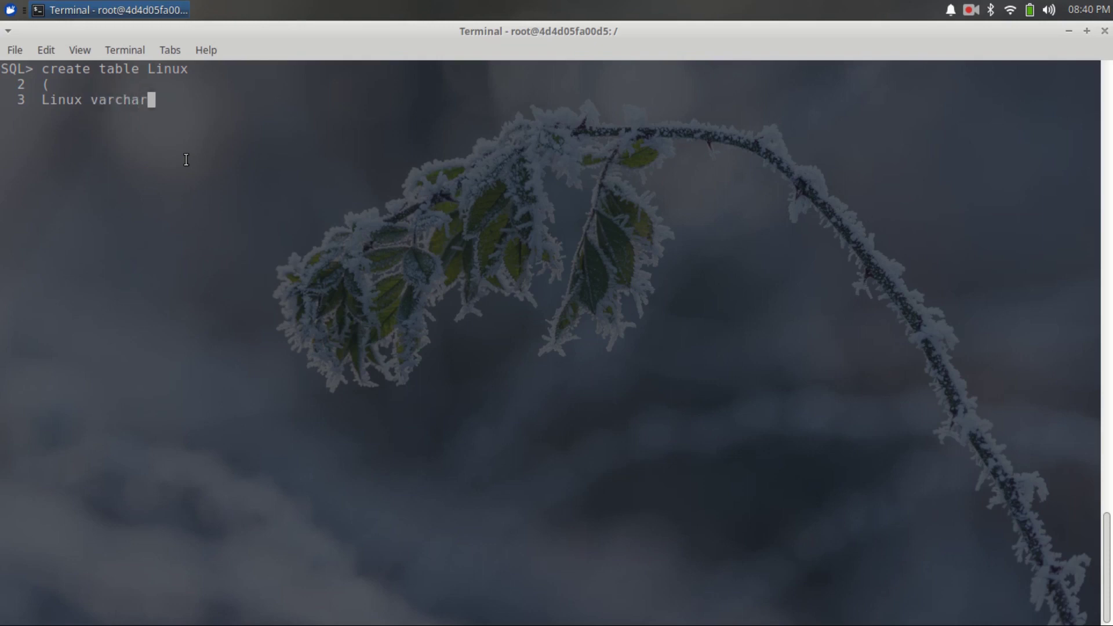
text((2)
text())
text(cree)
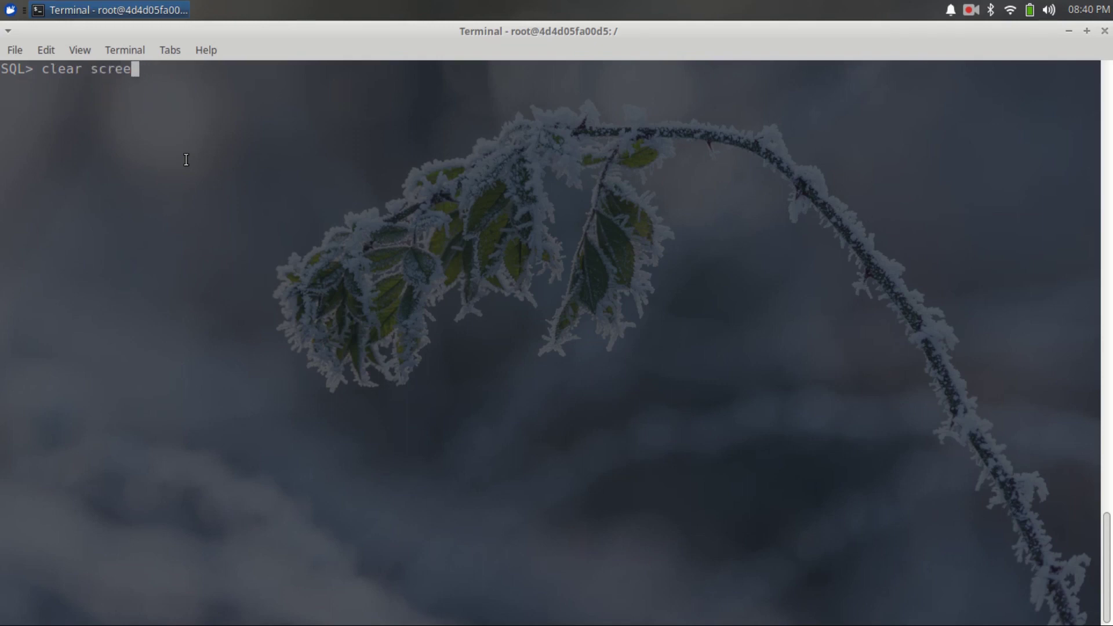
Step: Clear the screen again and type create table Linux, continuing to line 2
key(BackSpace)
key(BackSpace)
key(BackSpace)
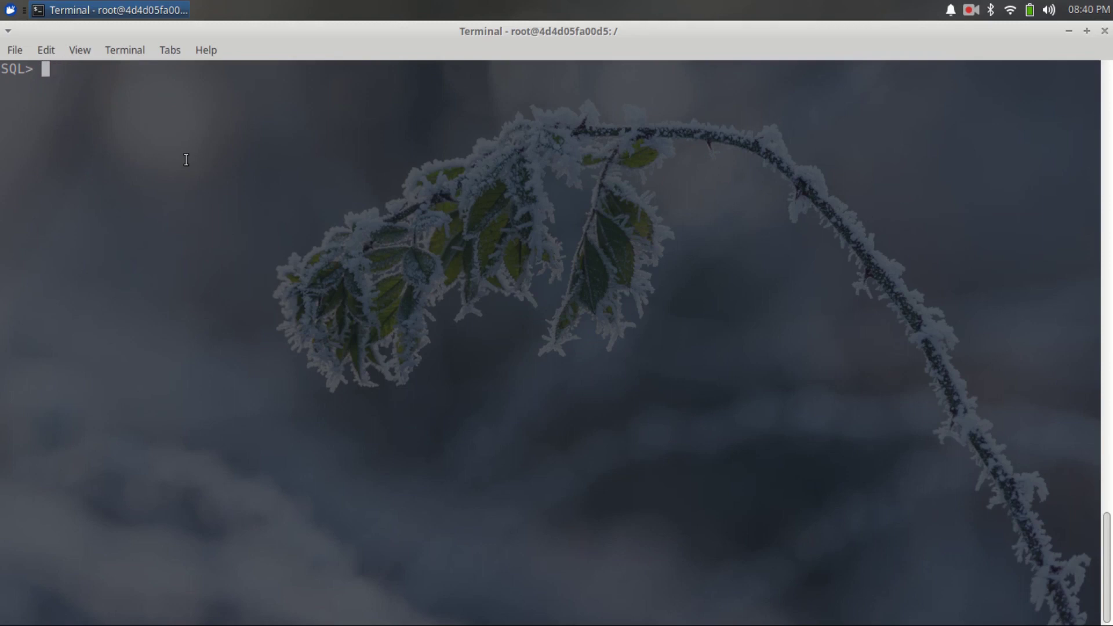
text(create ta)
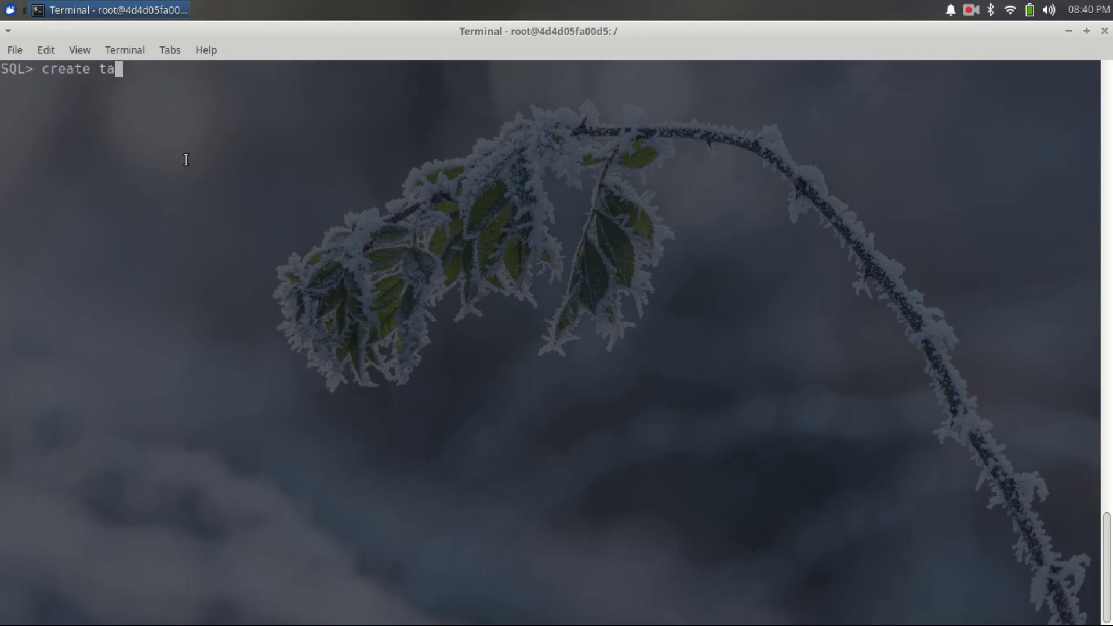
text(ble )
text(Linux)
key(Return)
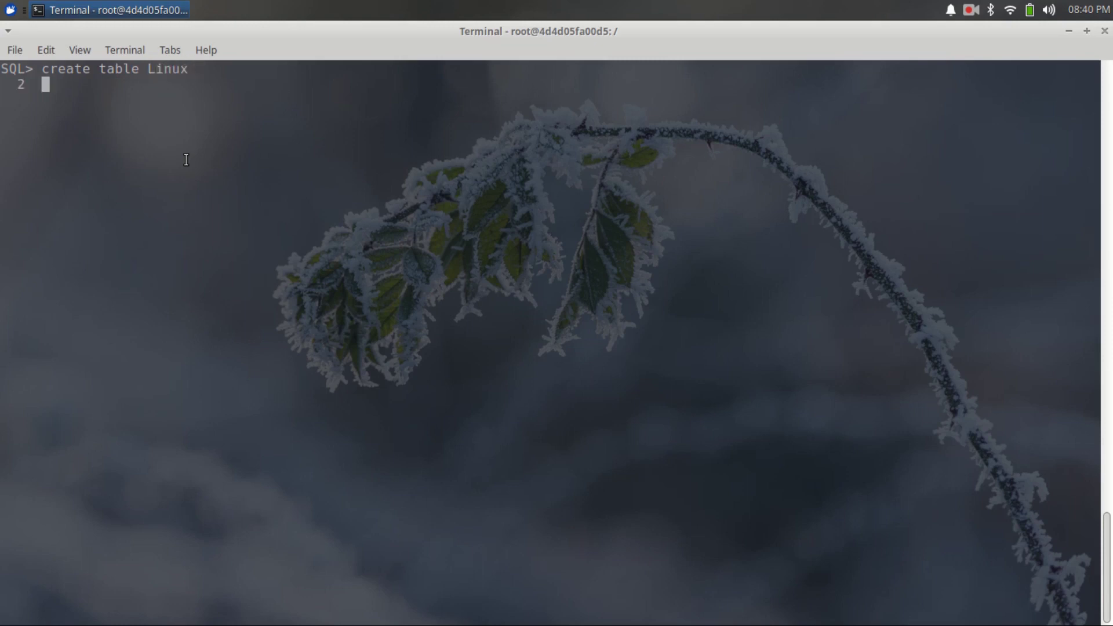